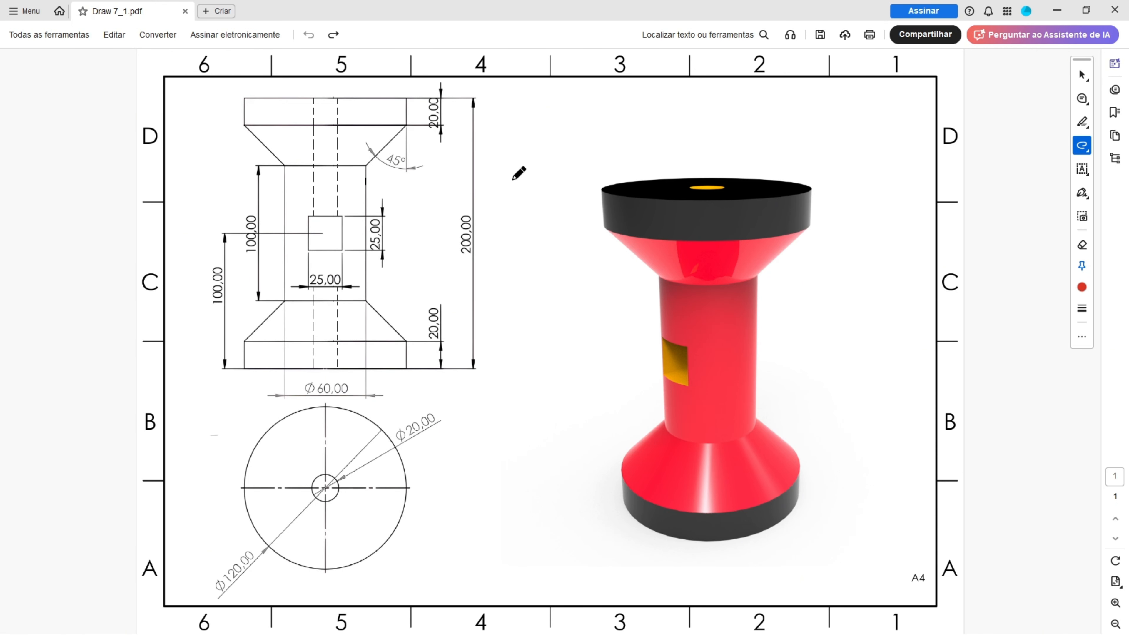
In Draw 7_1.pdf in Acrobat, draw freehand red arrows pointing to the 3D view and the front view of the spool.
mouse_move(491, 187)
mouse_down()
mouse_move(537, 207)
mouse_move(550, 235)
mouse_up()
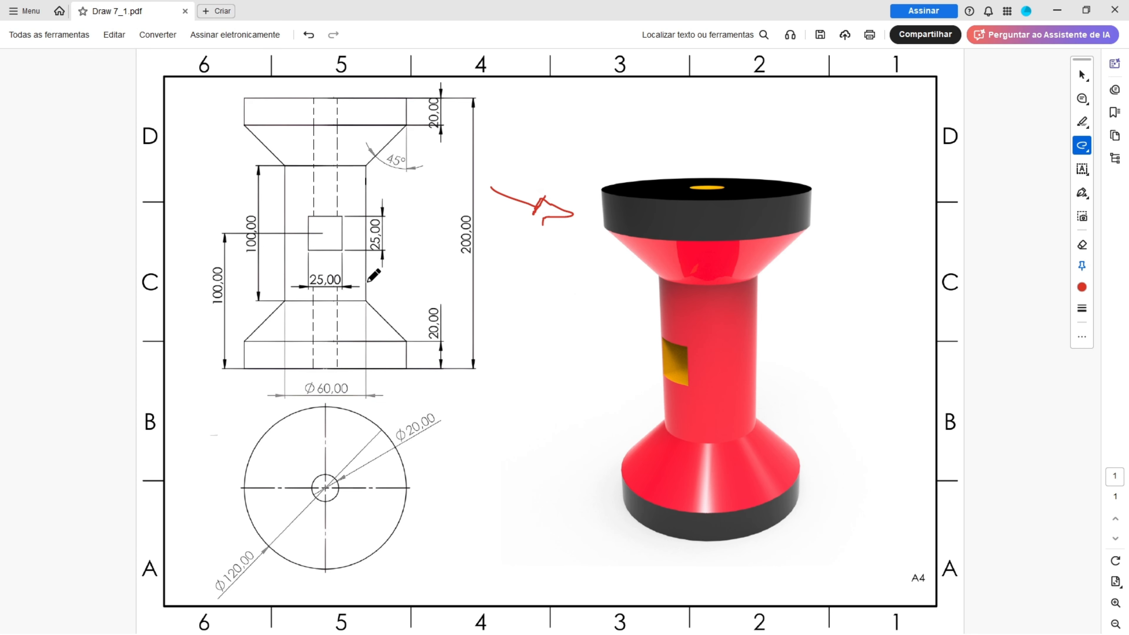
drag(180, 199, 227, 200)
ctrl+scroll(215, 215, up, 2)
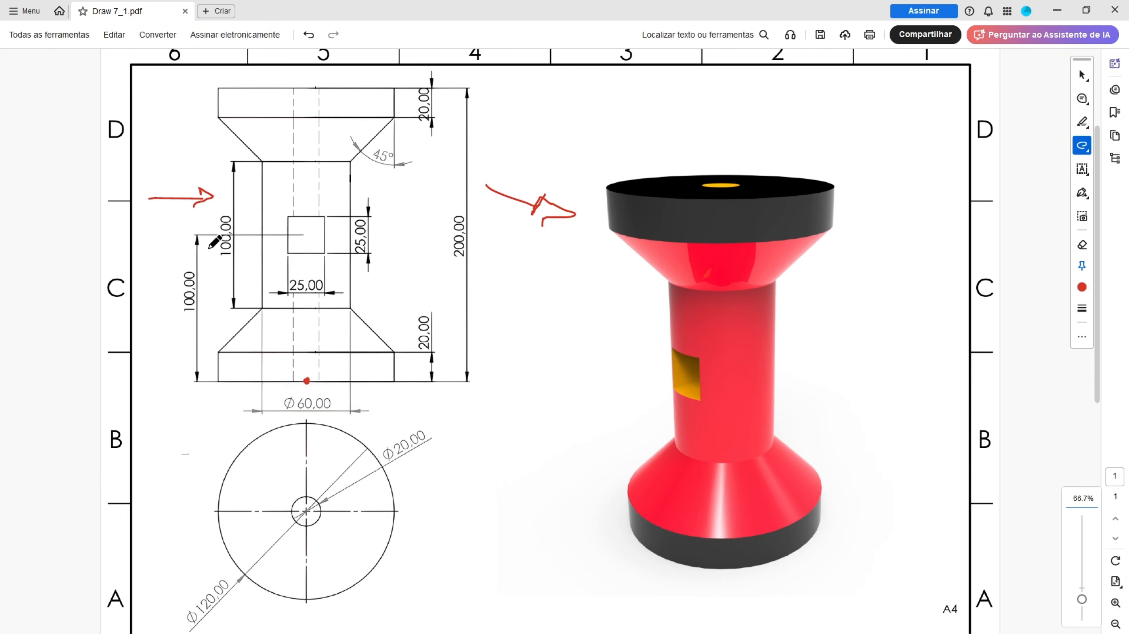
Trace the right half of the front view in red from the bottom centre point and box the 200,00 height dimension.
drag(306, 394, 304, 105)
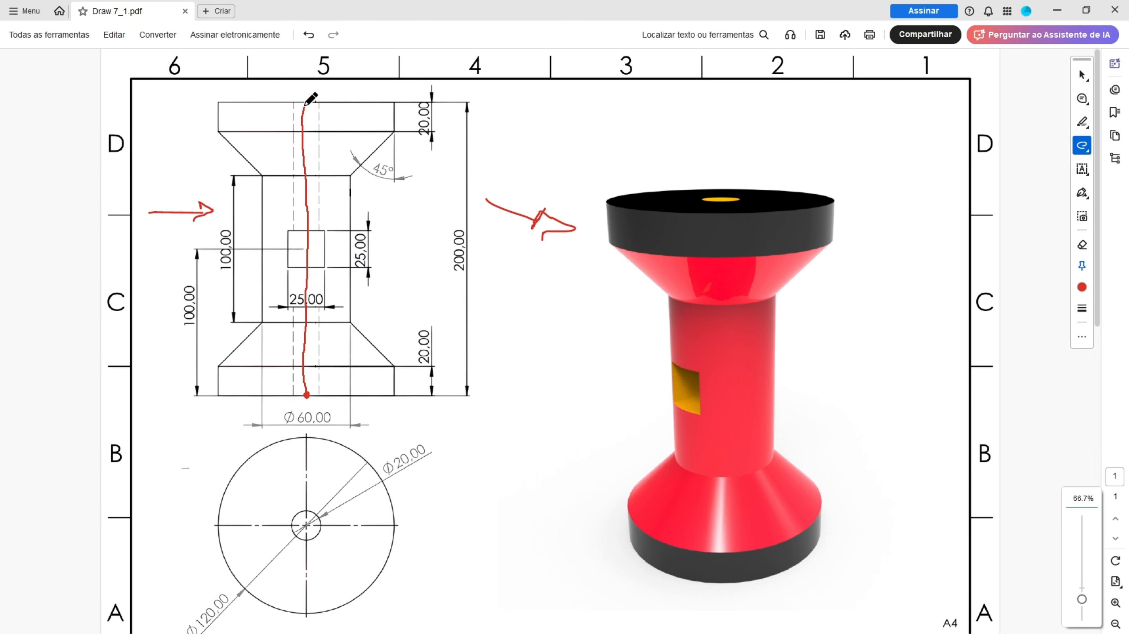
mouse_move(448, 224)
mouse_down()
mouse_move(469, 284)
mouse_move(471, 229)
mouse_move(444, 225)
mouse_up()
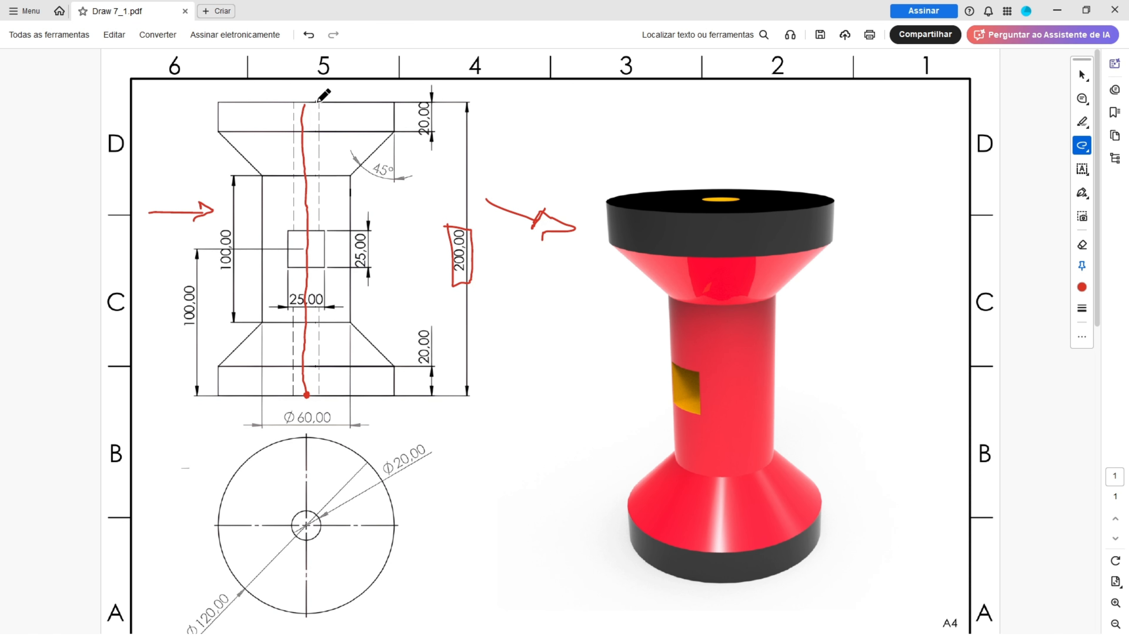
drag(306, 102, 365, 102)
mouse_move(351, 197)
mouse_down()
mouse_move(348, 301)
mouse_move(393, 364)
mouse_move(351, 393)
mouse_move(307, 394)
mouse_up()
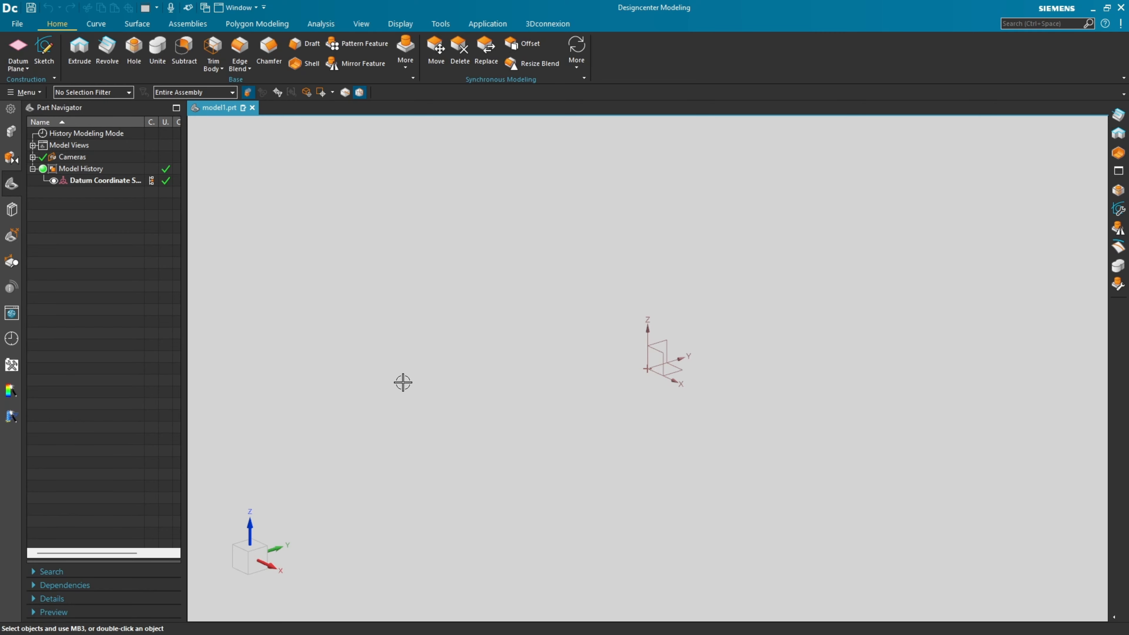
Switch to Designcenter and create a sketch on the Front plane.
click(43, 53)
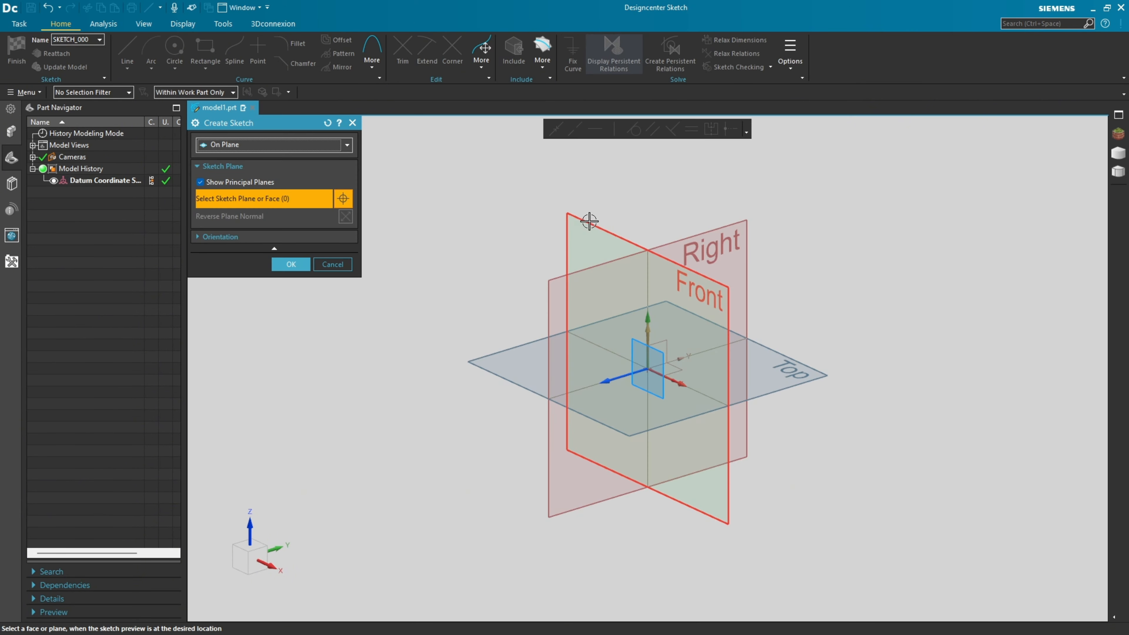
click(598, 225)
click(292, 265)
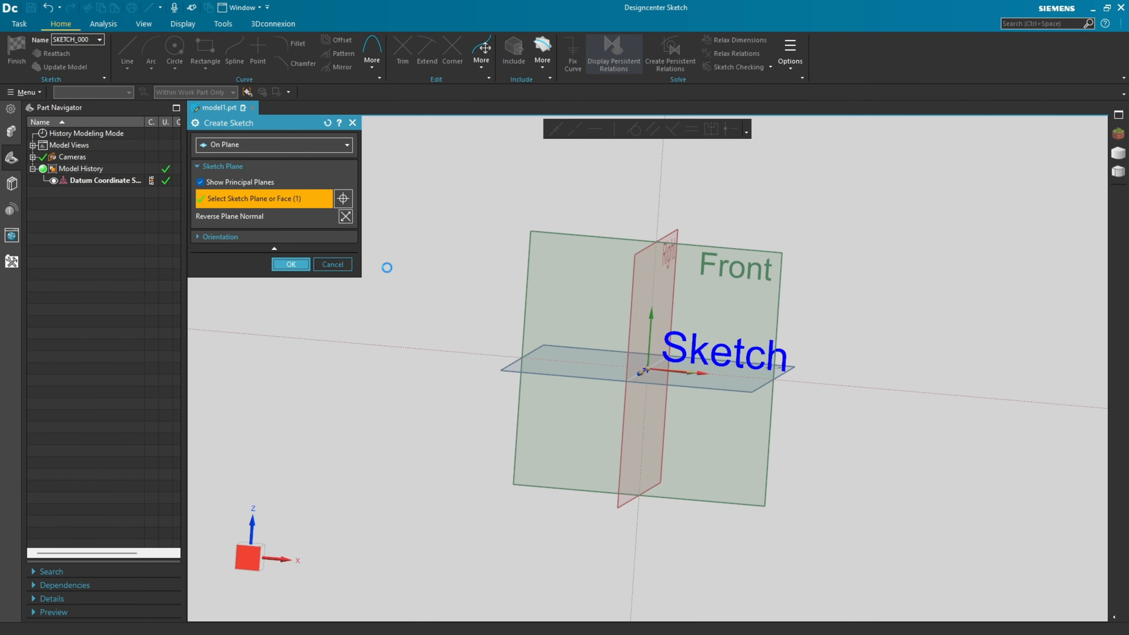
Sketch a closed half-profile of the spool with lines, starting at the origin along the vertical axis, with two flanges and a recessed waist.
click(127, 50)
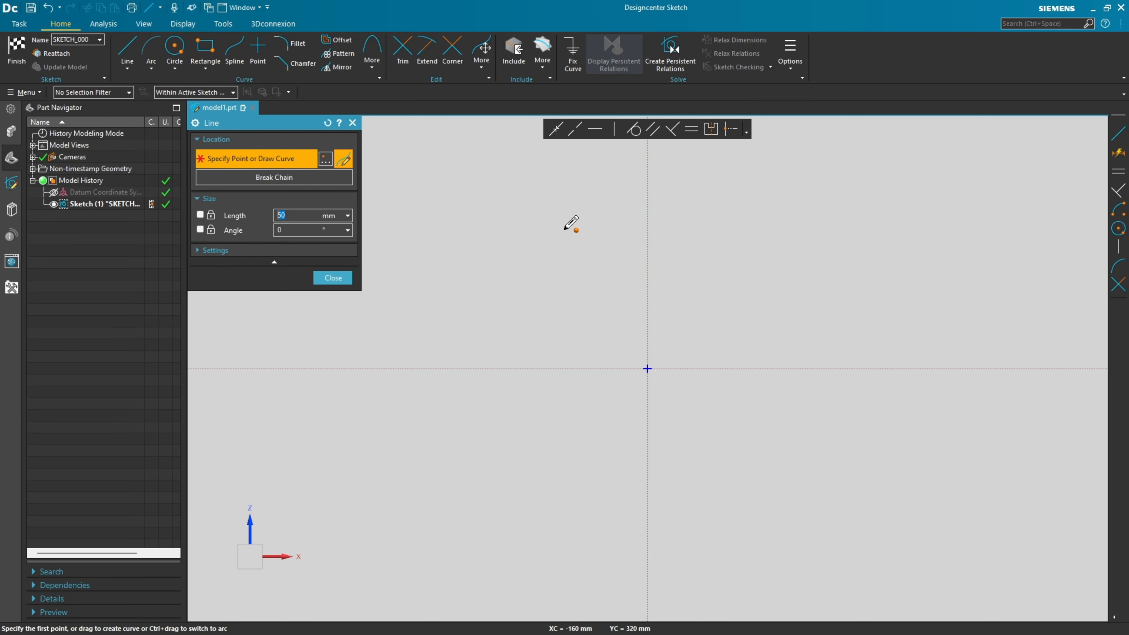
click(647, 368)
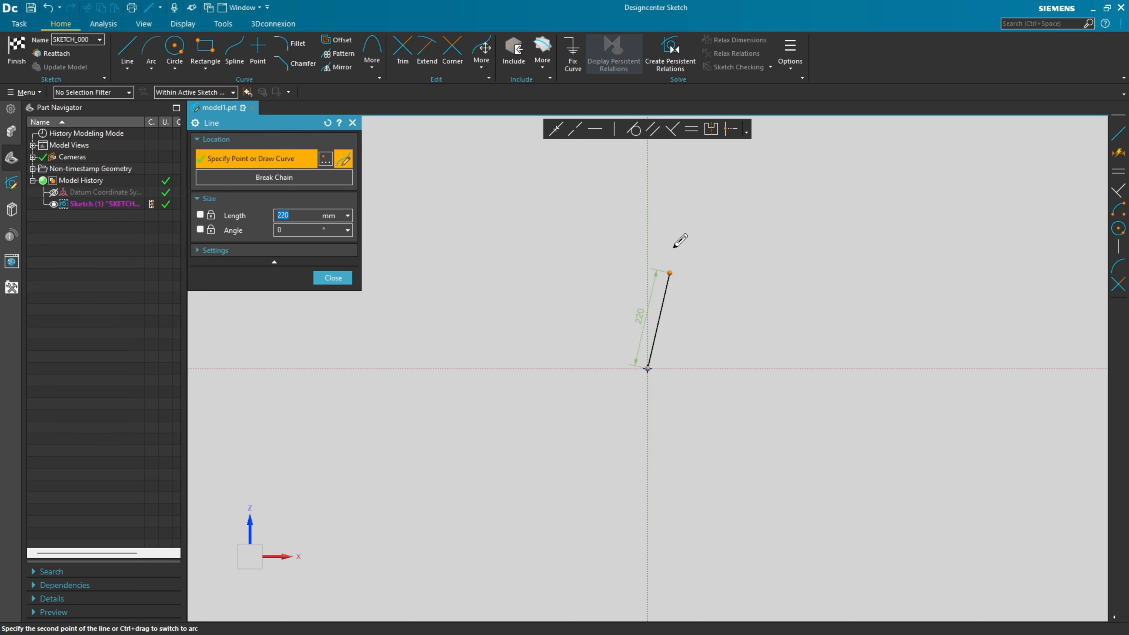
click(647, 208)
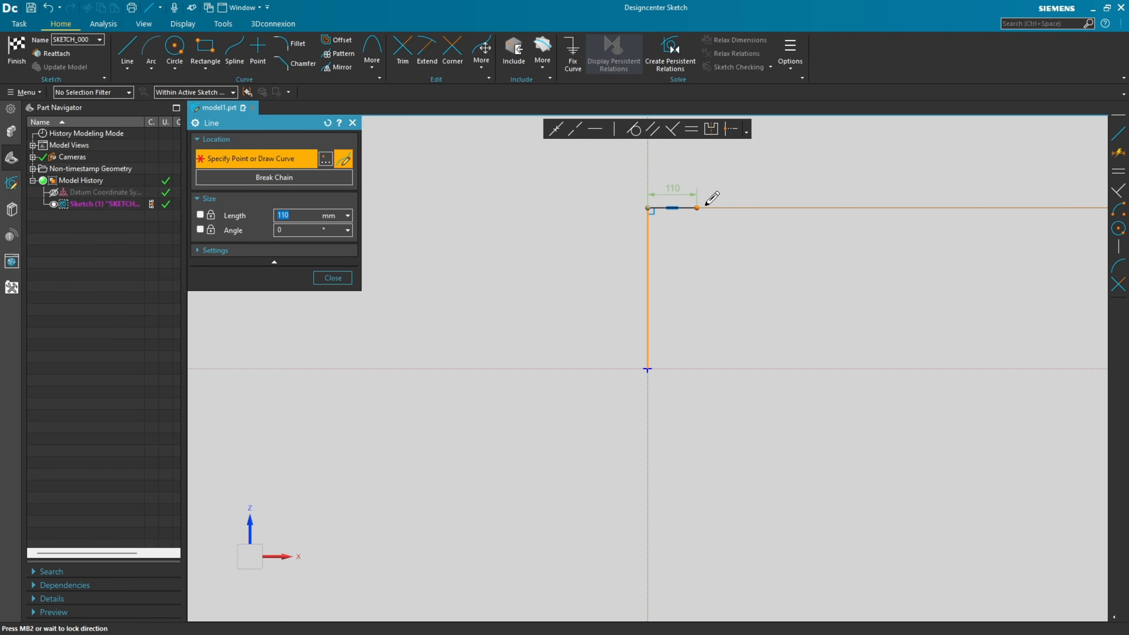
click(714, 208)
click(714, 236)
click(683, 273)
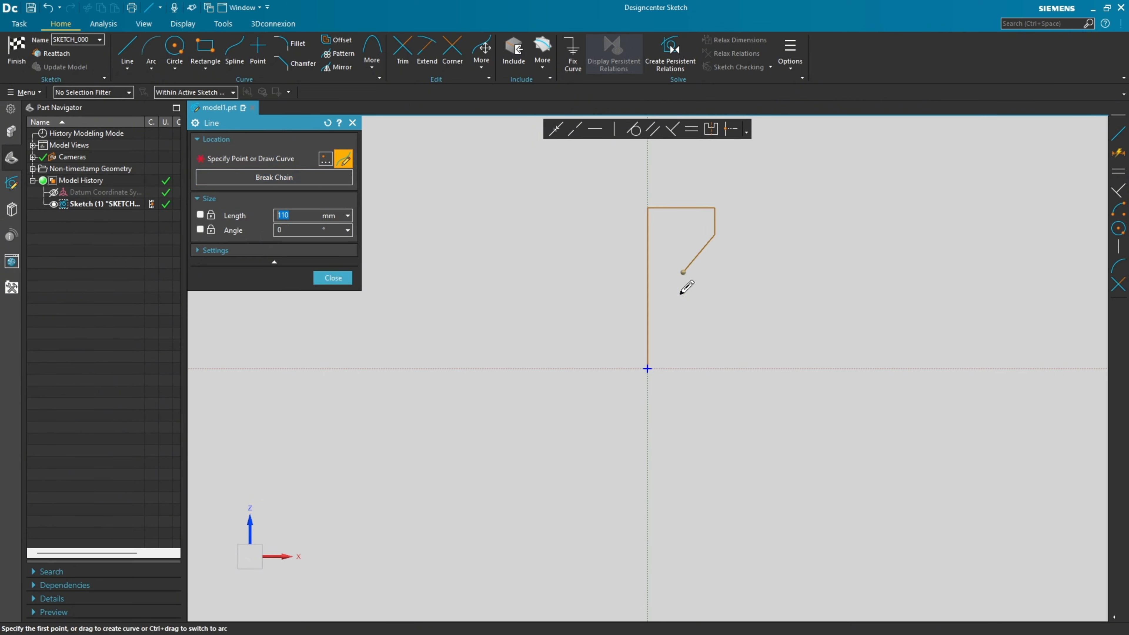
click(683, 316)
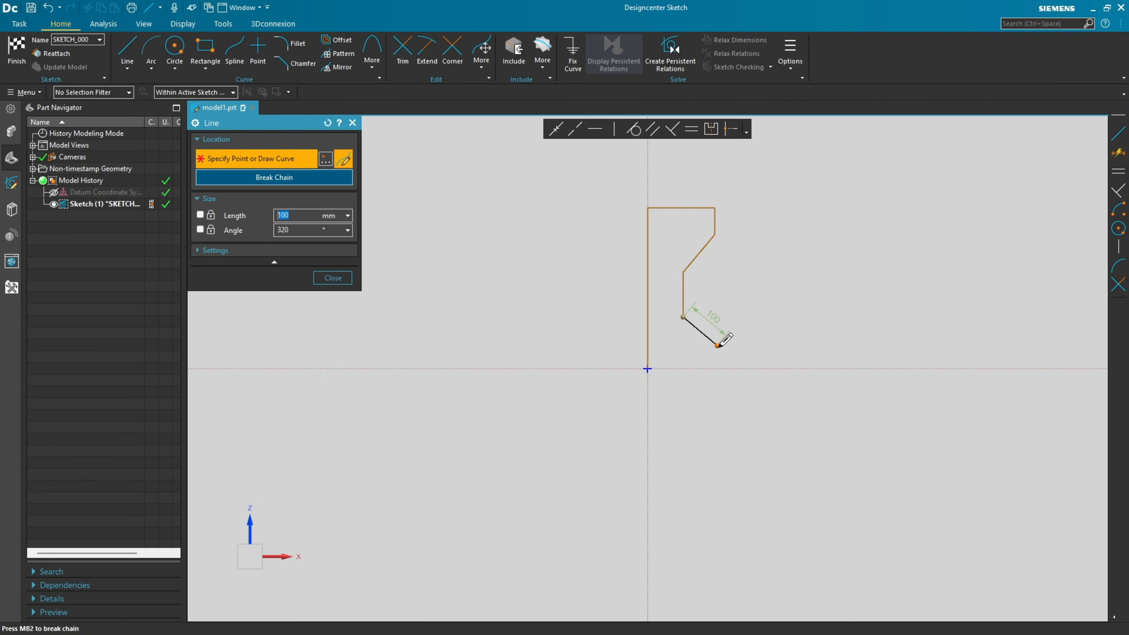
click(715, 343)
click(714, 368)
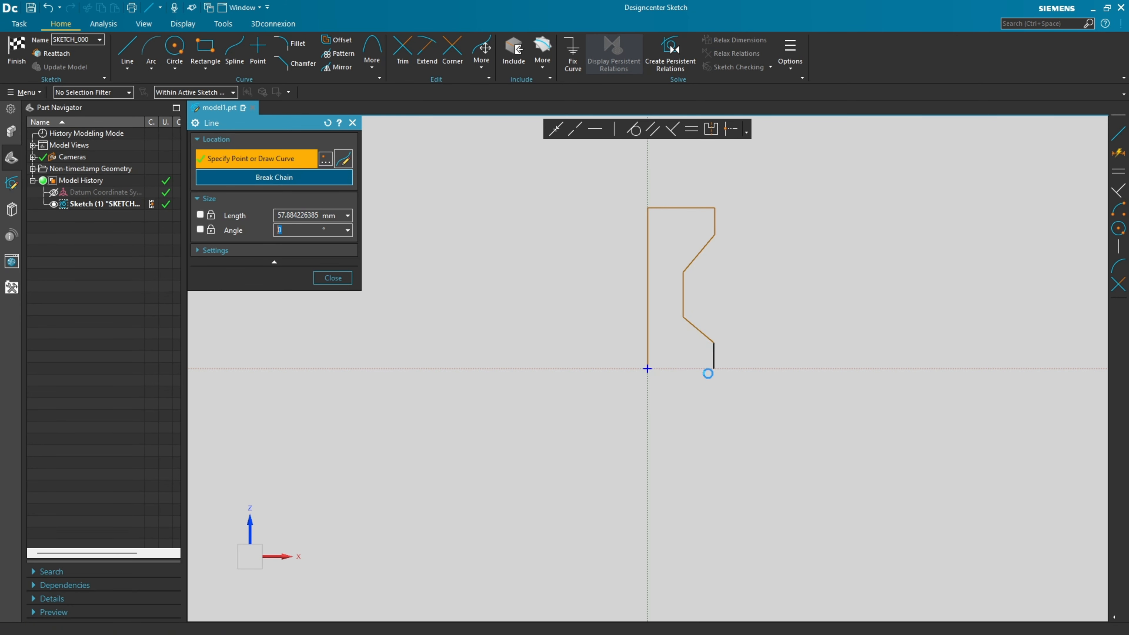
click(648, 369)
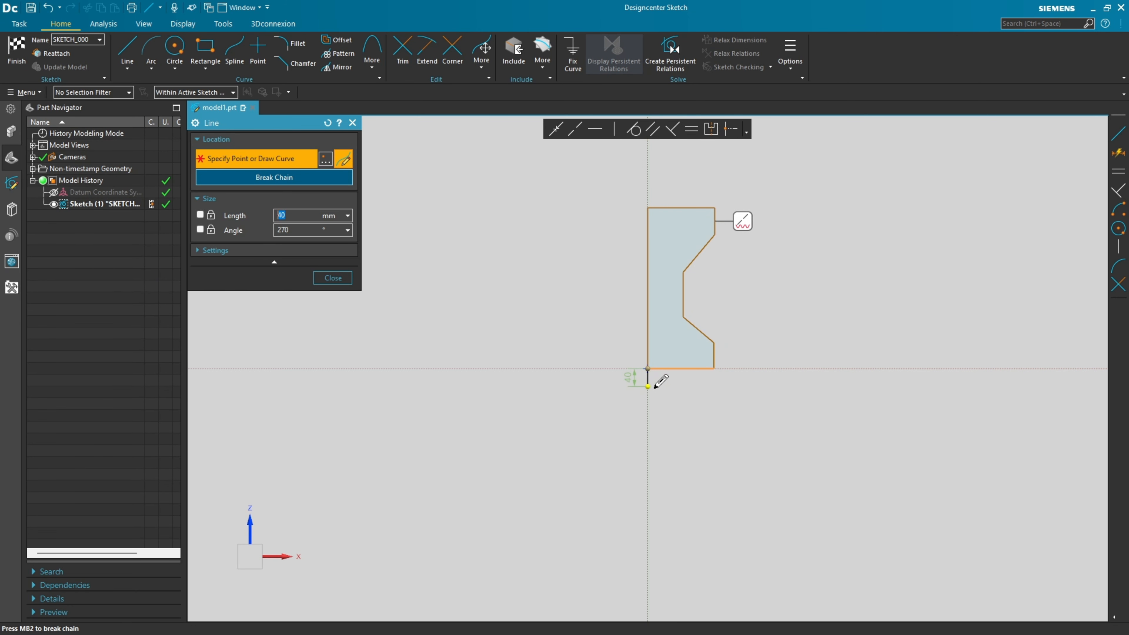
key(Escape)
In the PDF drawing, mark the sloped edge of the traced profile with red equal-length ticks.
scroll(760, 267, up, 3)
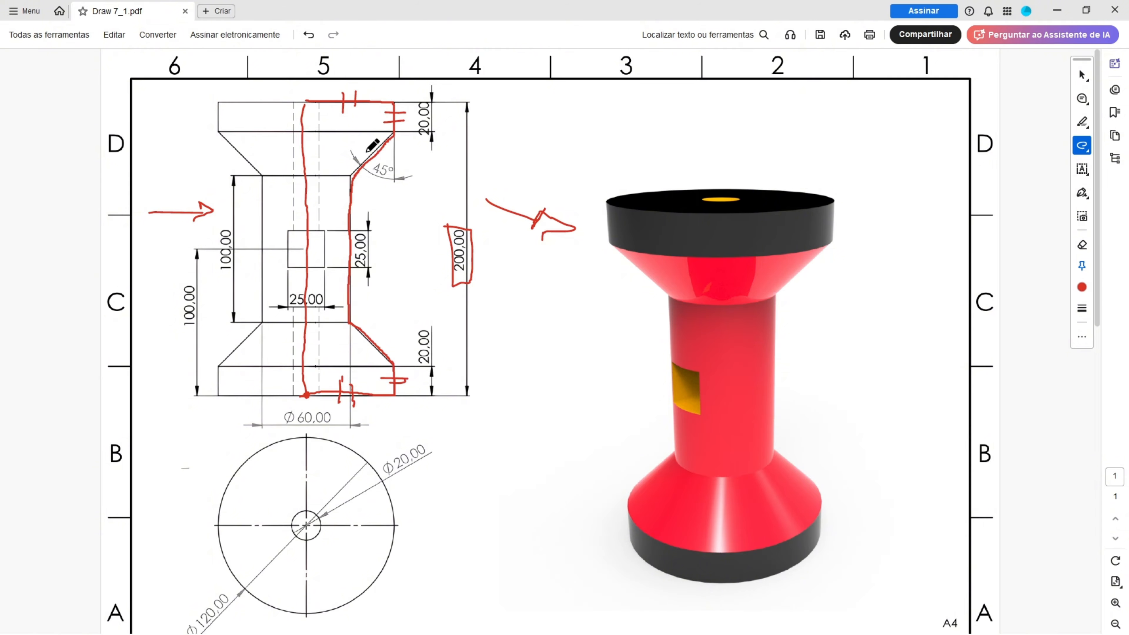
drag(386, 158, 389, 165)
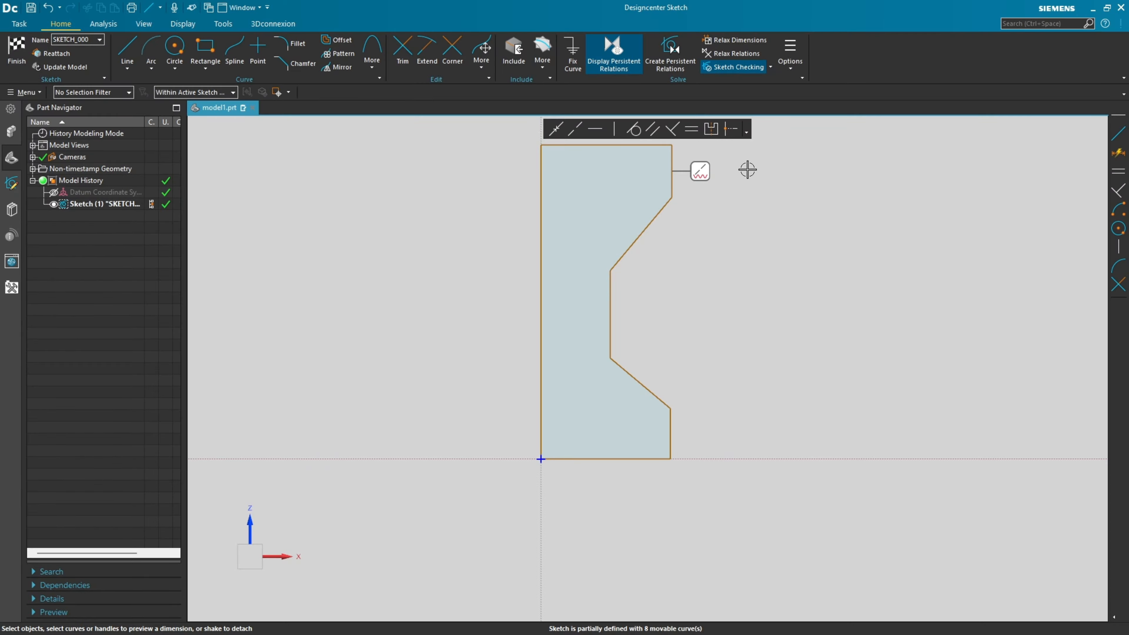
Make the upper and lower profile lines equal in length pairwise: horizontal edges, short outer vertical edges, and sloped edges.
click(692, 130)
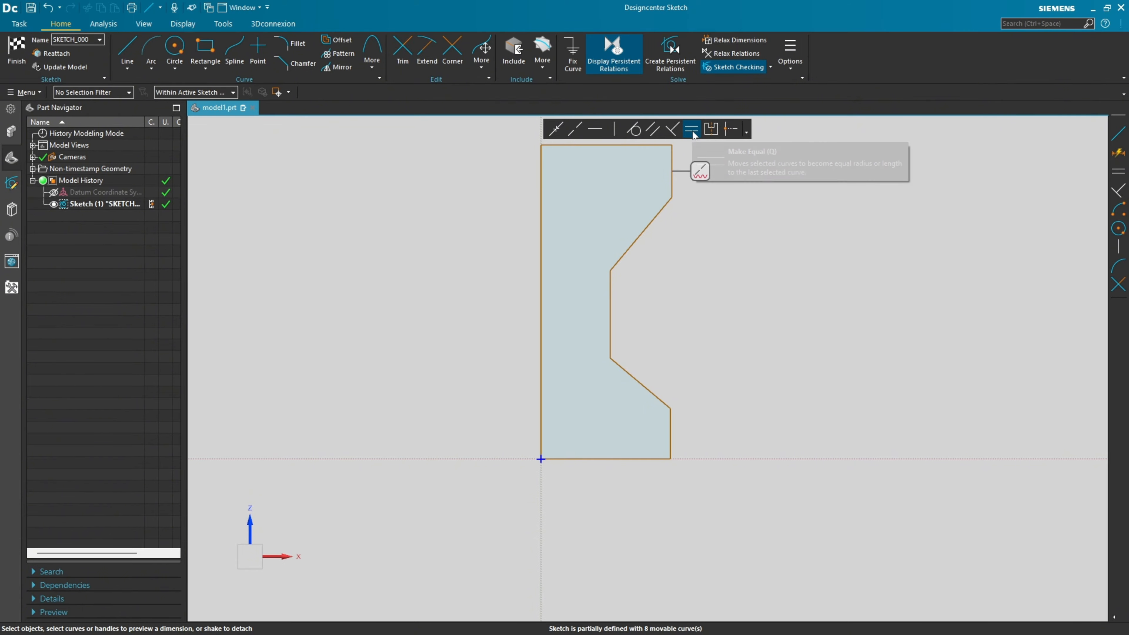
click(605, 146)
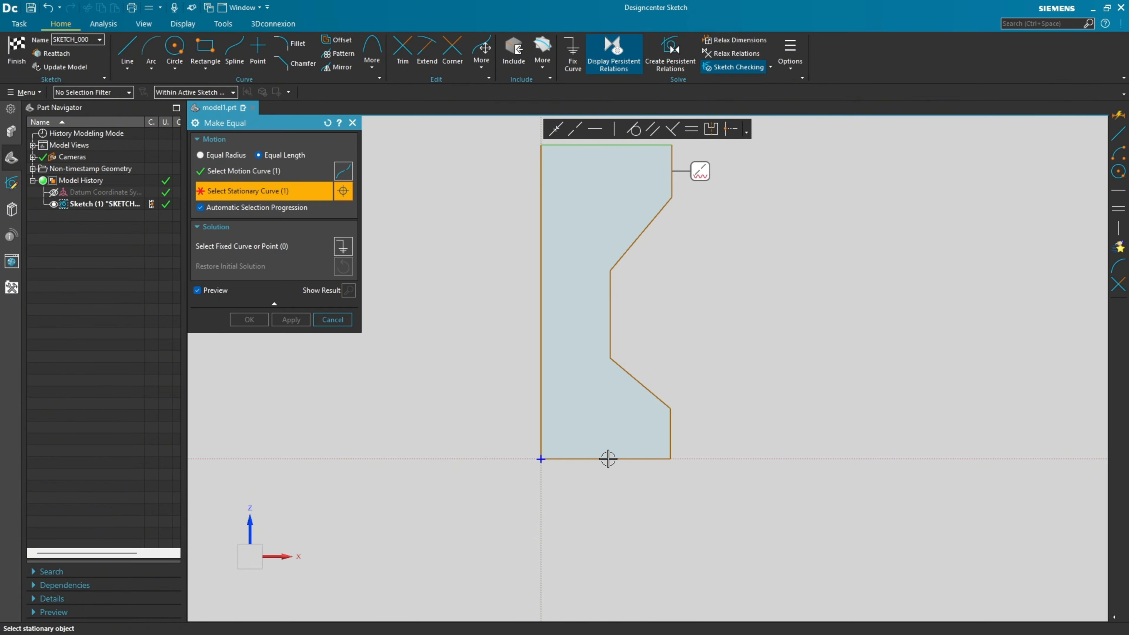
click(607, 460)
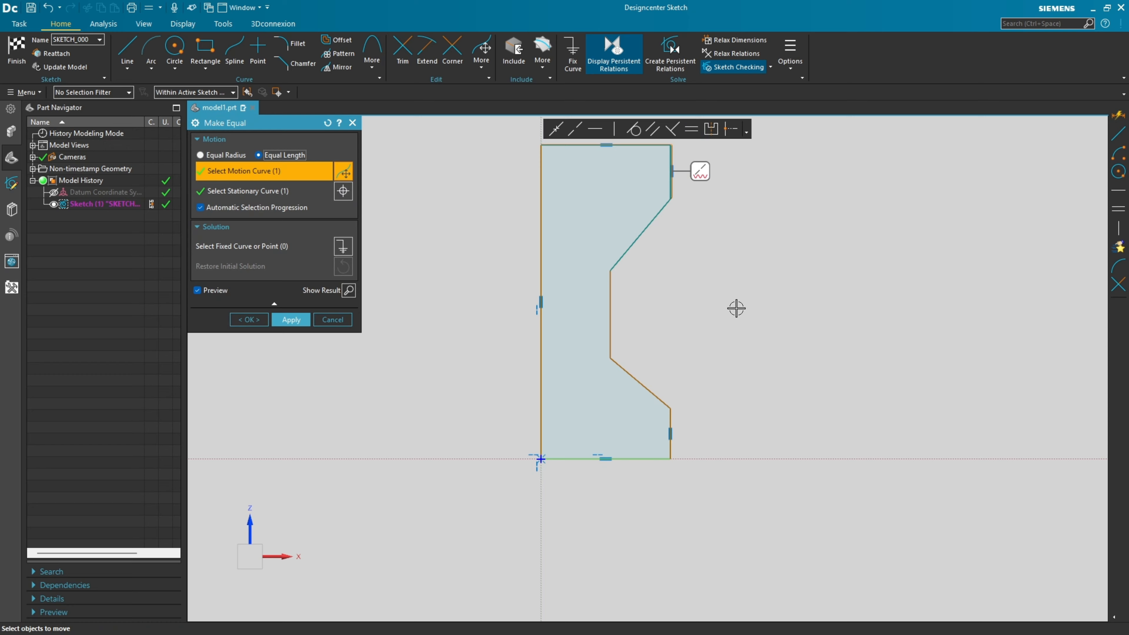
click(291, 320)
click(671, 180)
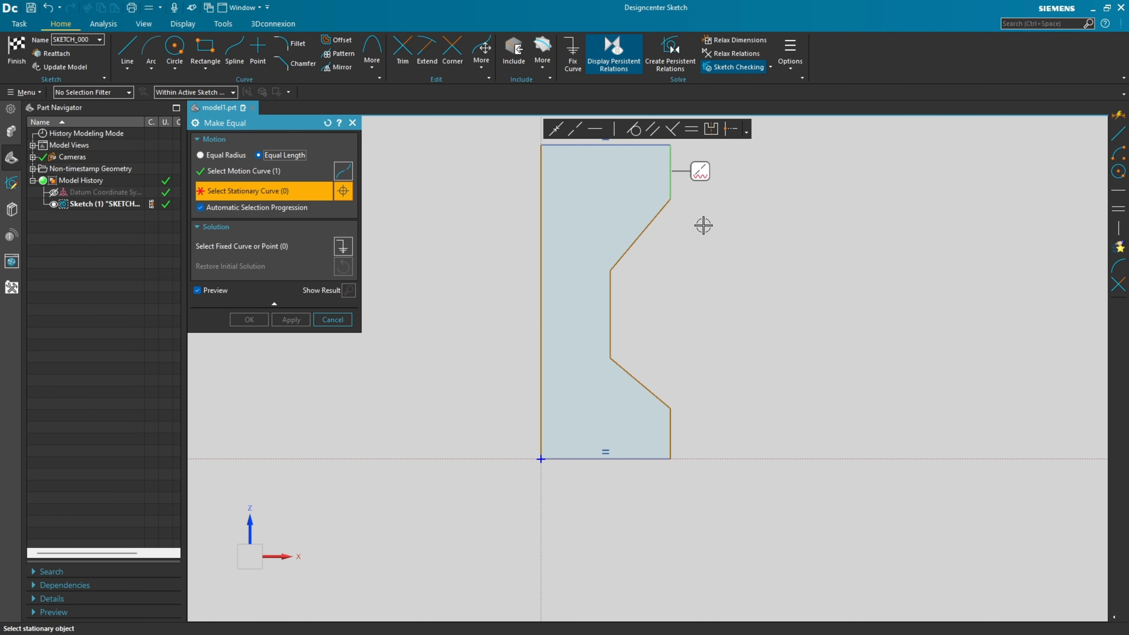
click(669, 434)
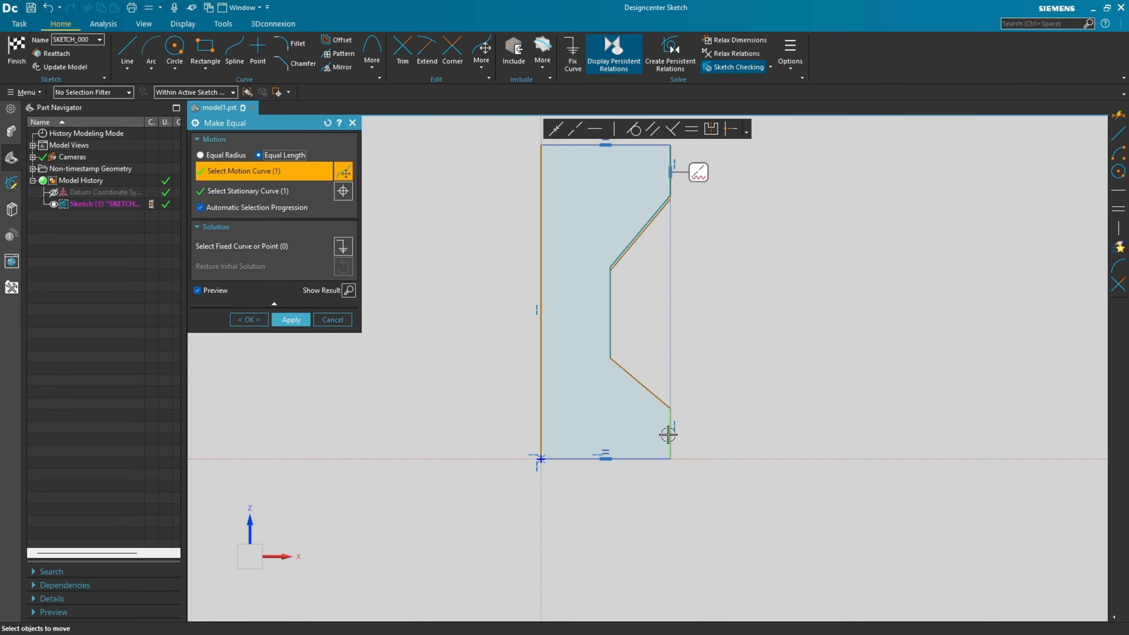
click(298, 320)
click(643, 227)
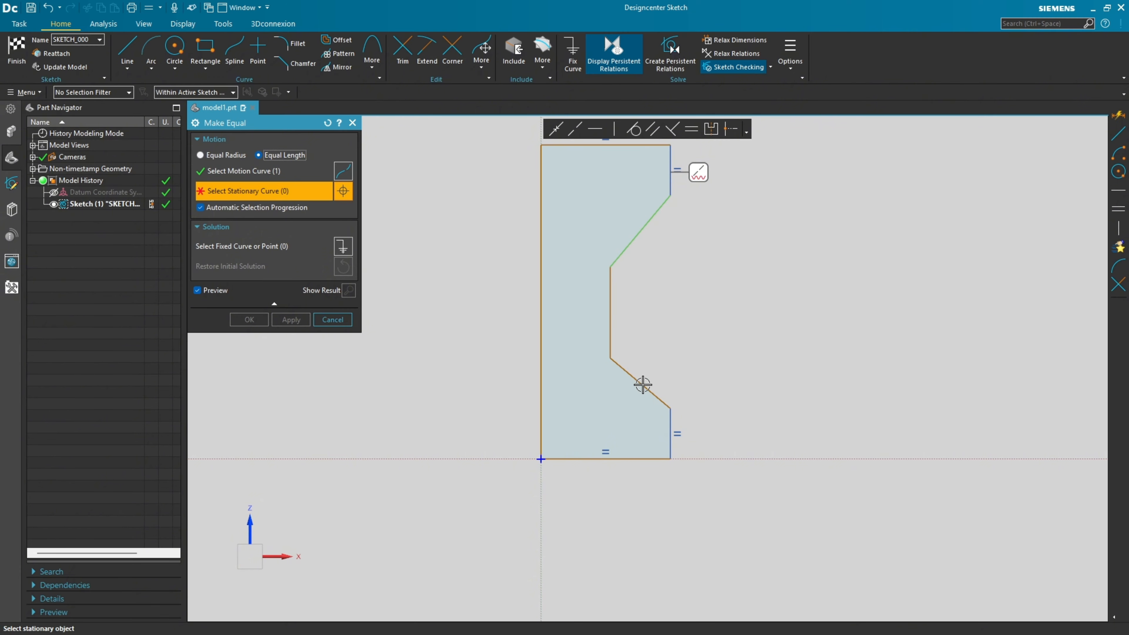
click(642, 384)
click(299, 326)
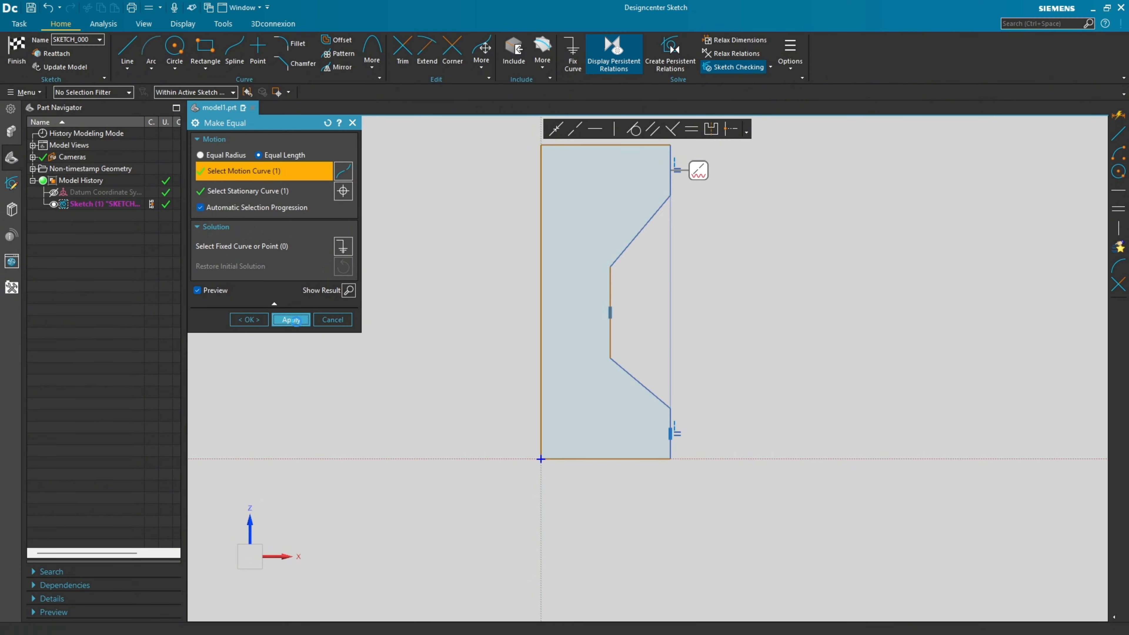
click(332, 319)
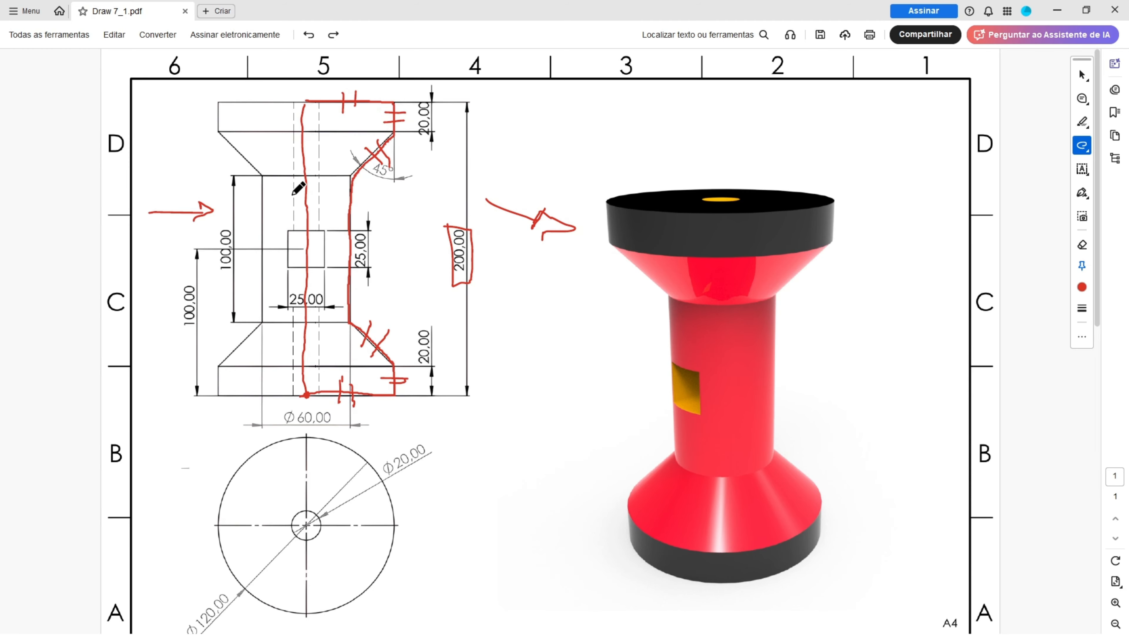
In the PDF drawing, tick the centre line and top edge, write 60 beside the front view, and circle the Ø120,00 dimension in red.
drag(314, 217, 315, 217)
drag(366, 91, 378, 101)
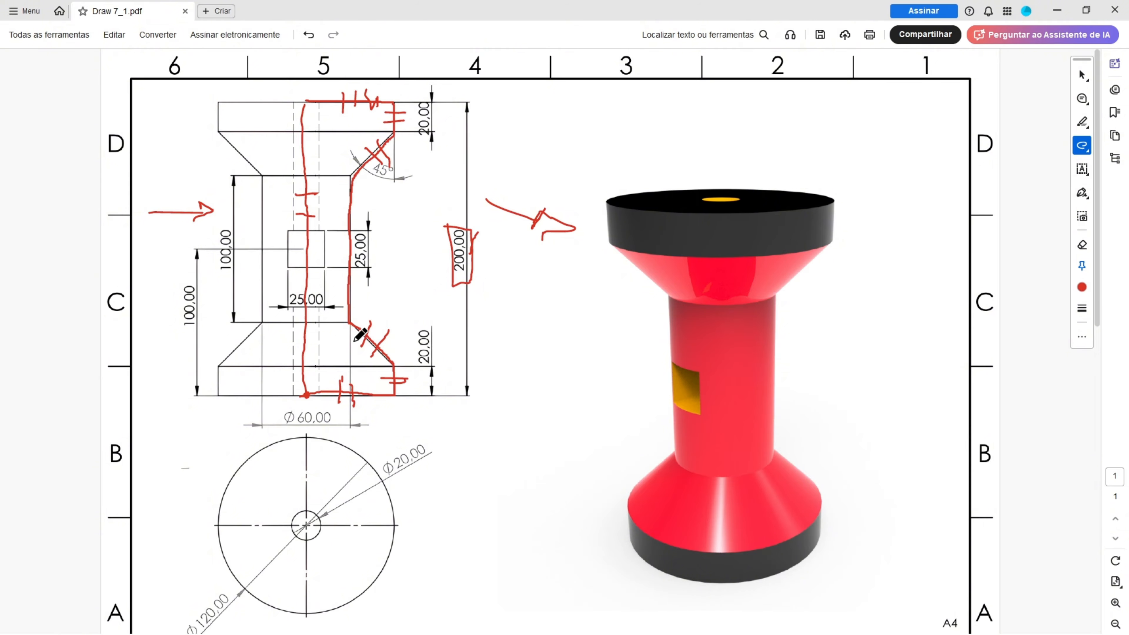
mouse_move(514, 109)
mouse_down()
mouse_move(518, 130)
mouse_move(504, 134)
mouse_up()
scroll(235, 493, down, 1)
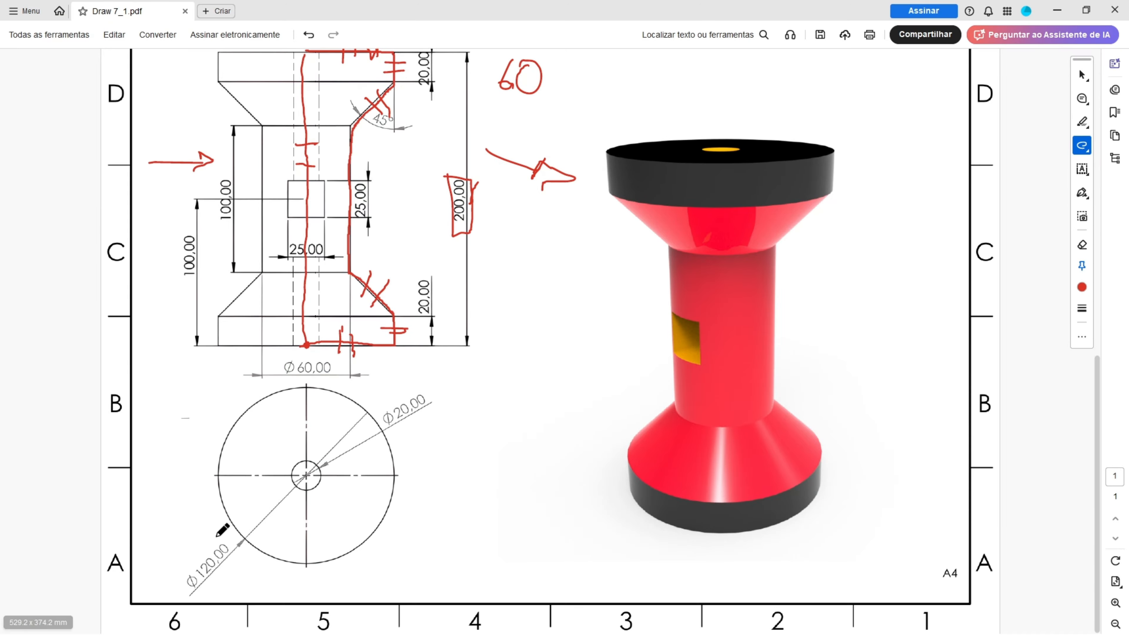
mouse_move(209, 541)
mouse_down()
mouse_move(229, 589)
mouse_move(207, 530)
mouse_up()
scroll(310, 363, up, 1)
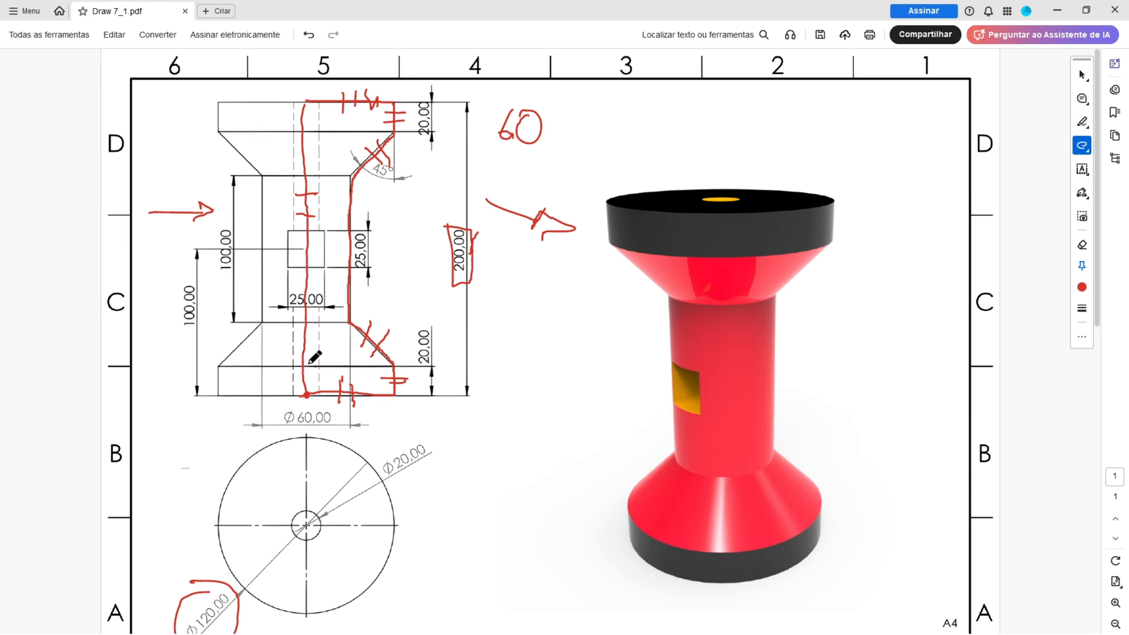
mouse_move(415, 103)
mouse_down()
mouse_move(411, 142)
mouse_move(437, 99)
mouse_move(414, 102)
mouse_up()
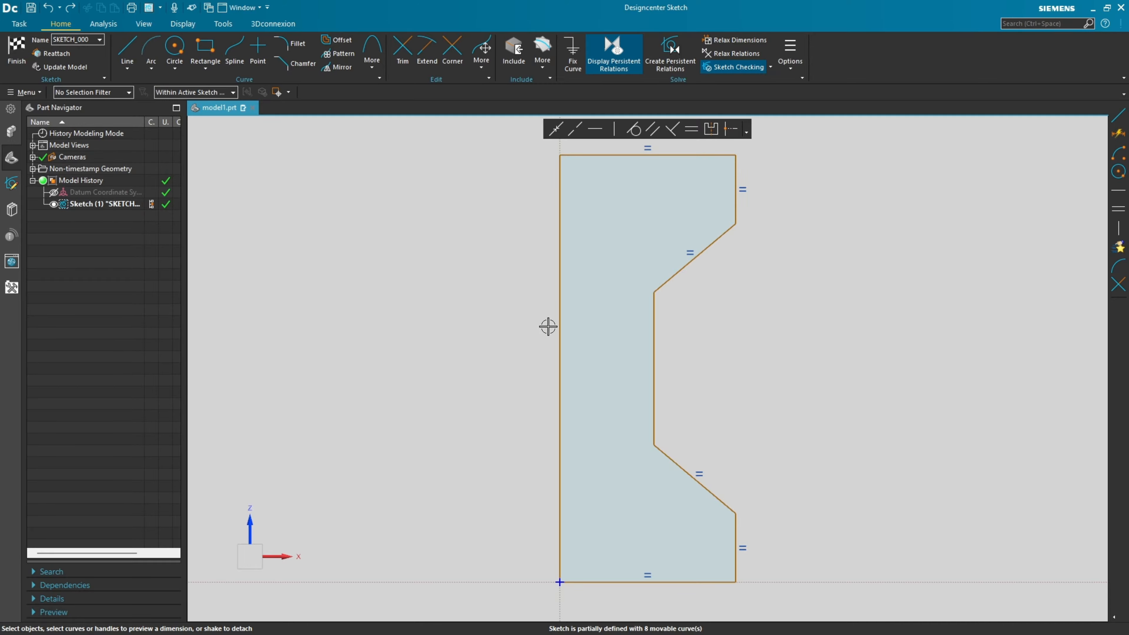
In the Designcenter sketch, dimension the vertical axis line of the profile to 200 mm.
click(559, 331)
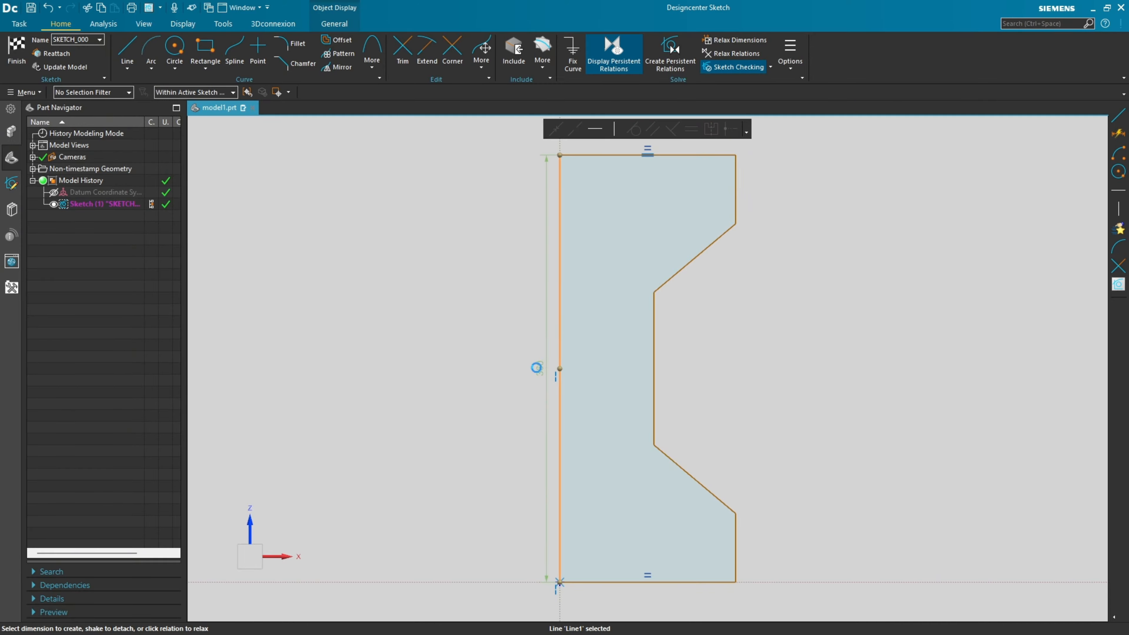
click(539, 368)
text(200)
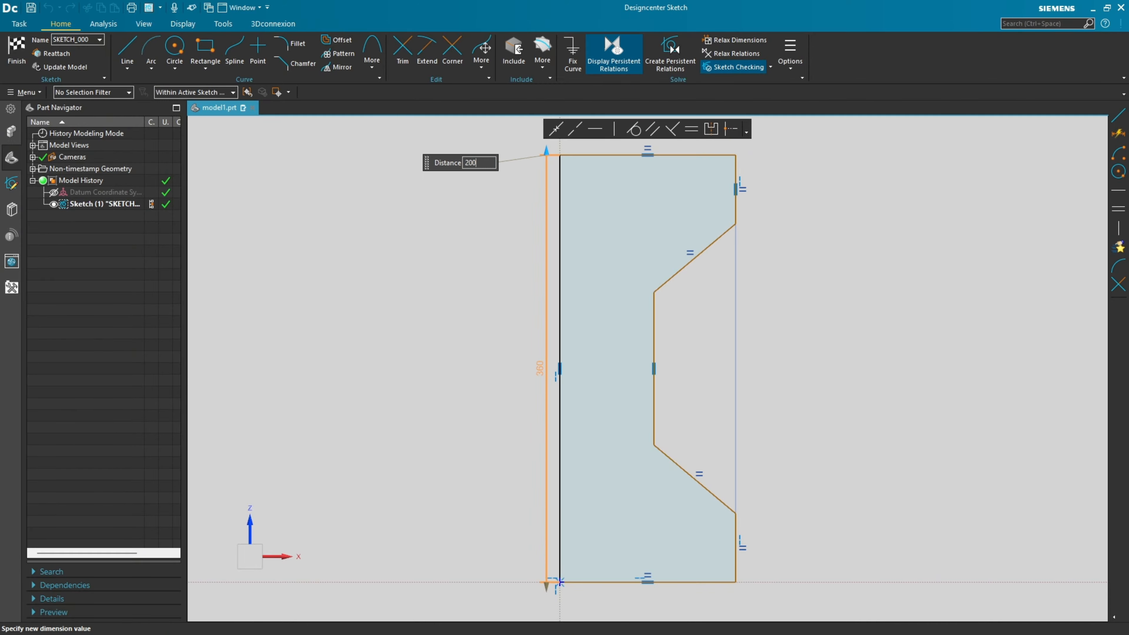
key(Return)
click(499, 338)
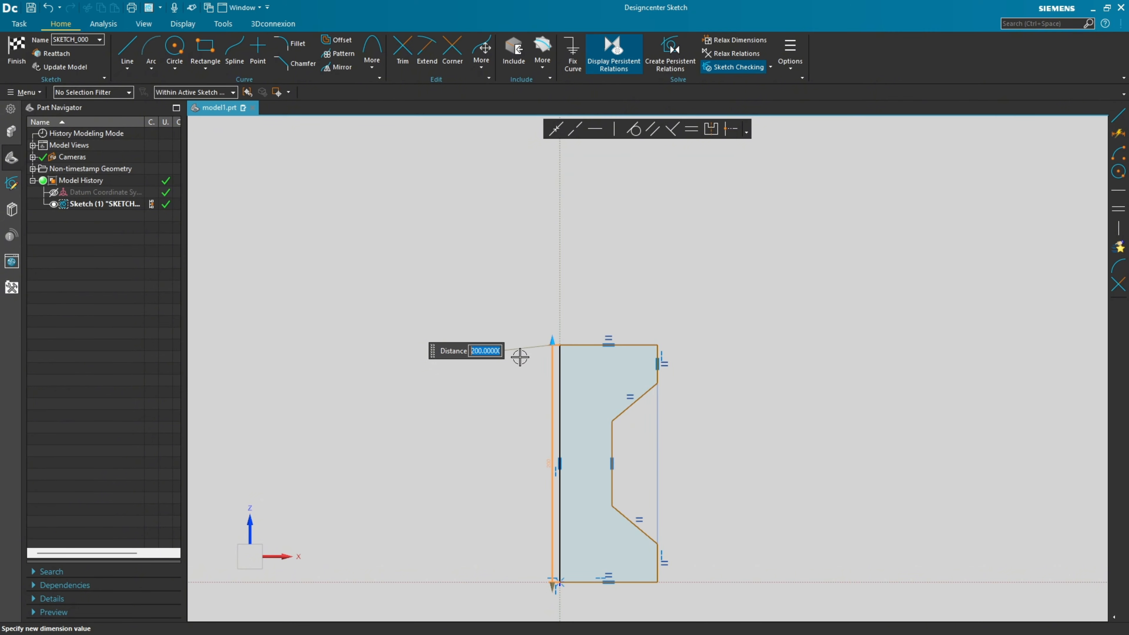
scroll(605, 397, up, 5)
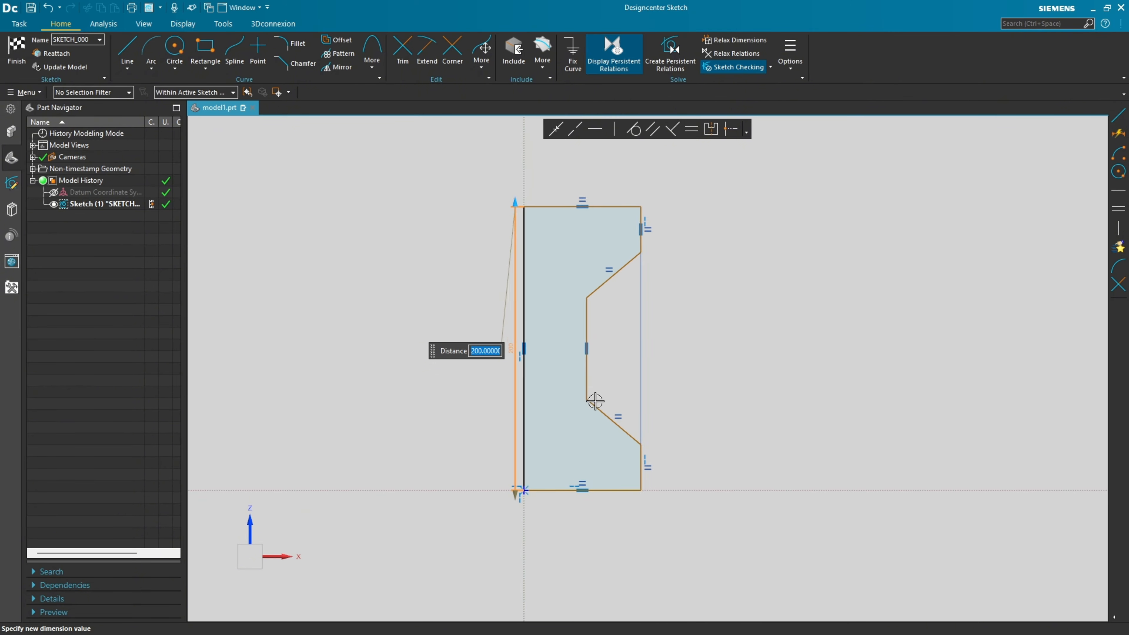
click(571, 508)
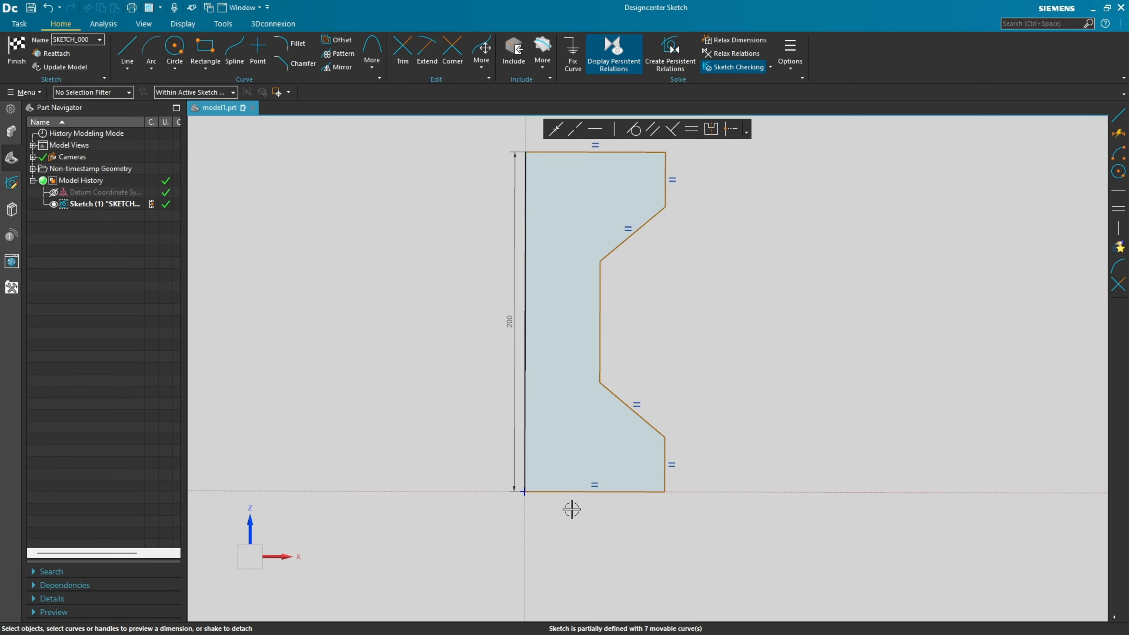
Dimension the bottom horizontal line of the profile to 60 mm.
click(570, 491)
click(605, 511)
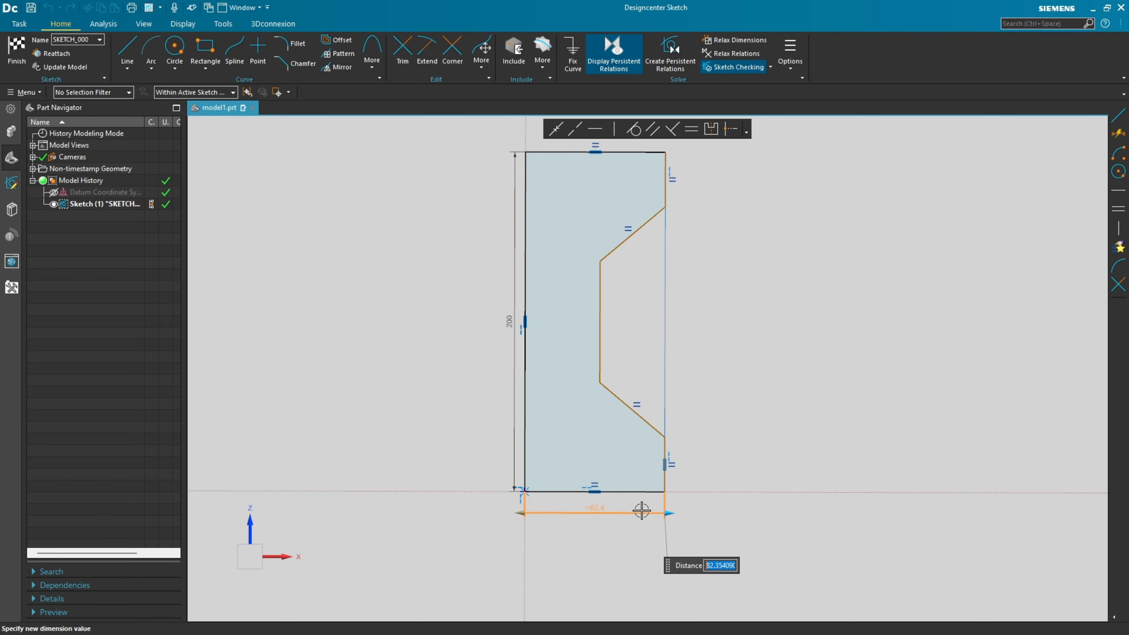
text(60)
key(Return)
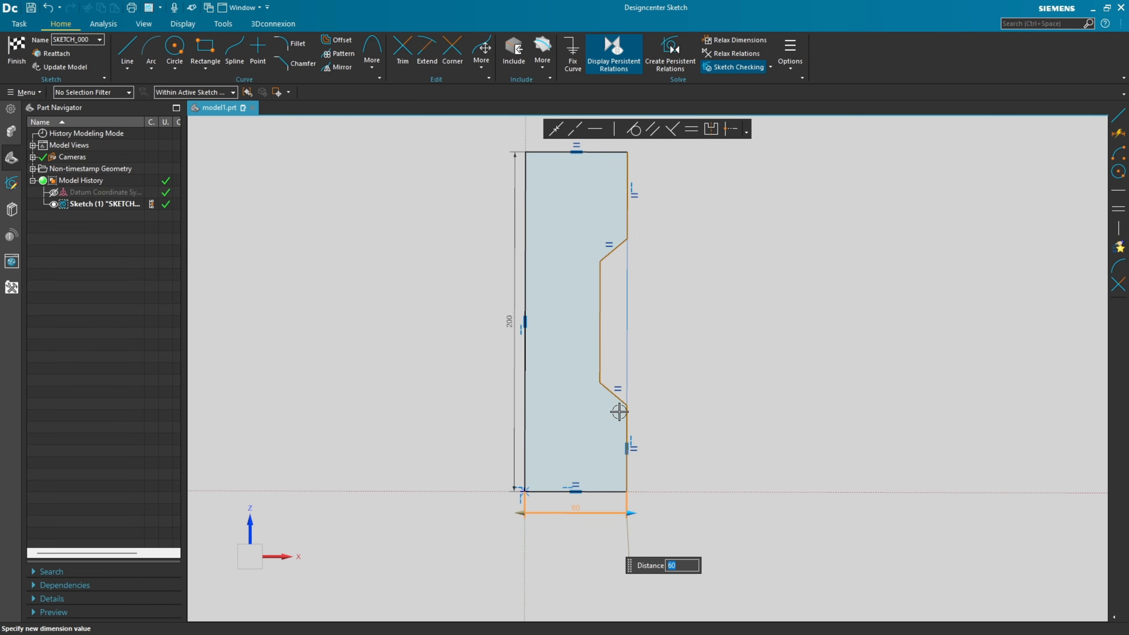
Dimension the profile's lower outer vertical edge to 20 mm.
click(627, 422)
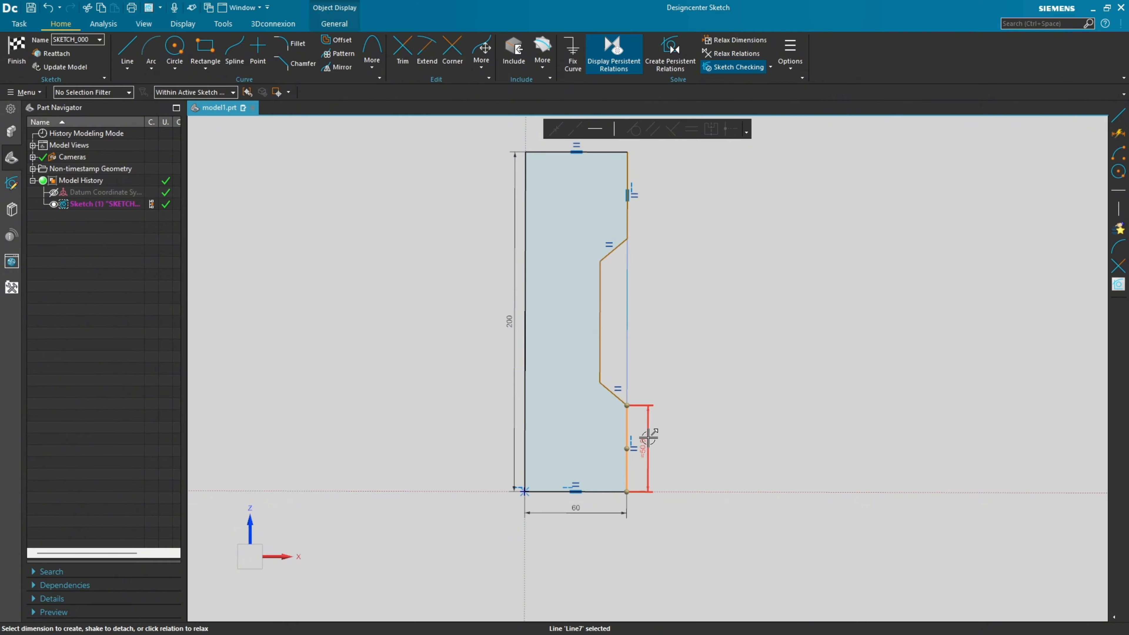
click(646, 449)
text(20)
key(Return)
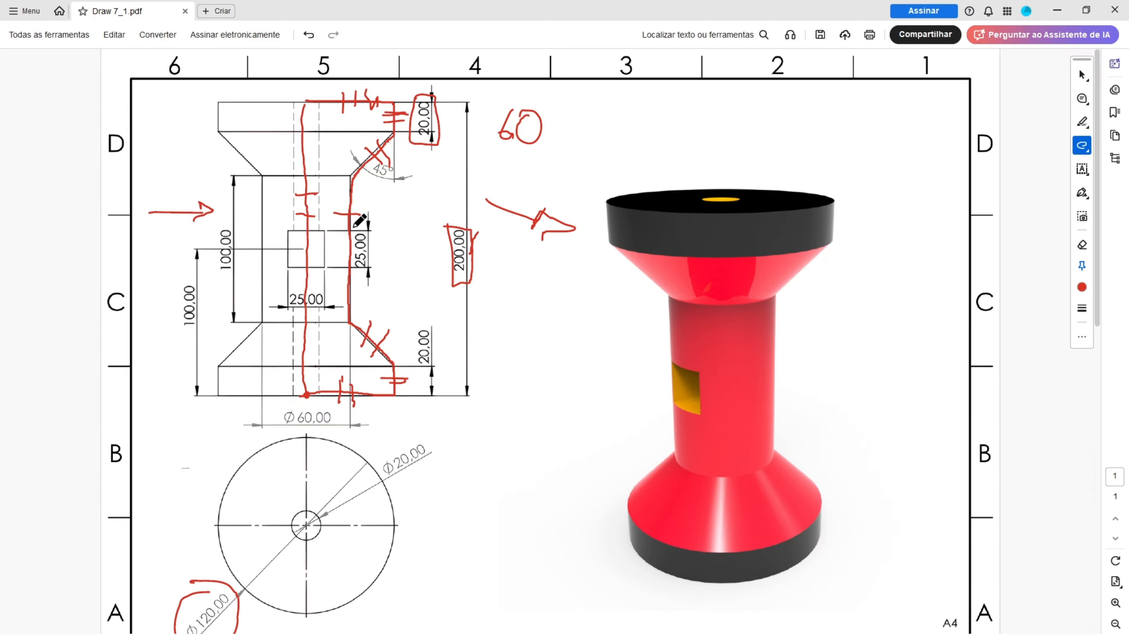
In the PDF drawing, circle the 100,00 neck height and the 45° angle in red, and return to the Designcenter sketch.
mouse_move(231, 227)
mouse_down()
mouse_move(233, 273)
mouse_move(232, 225)
mouse_up()
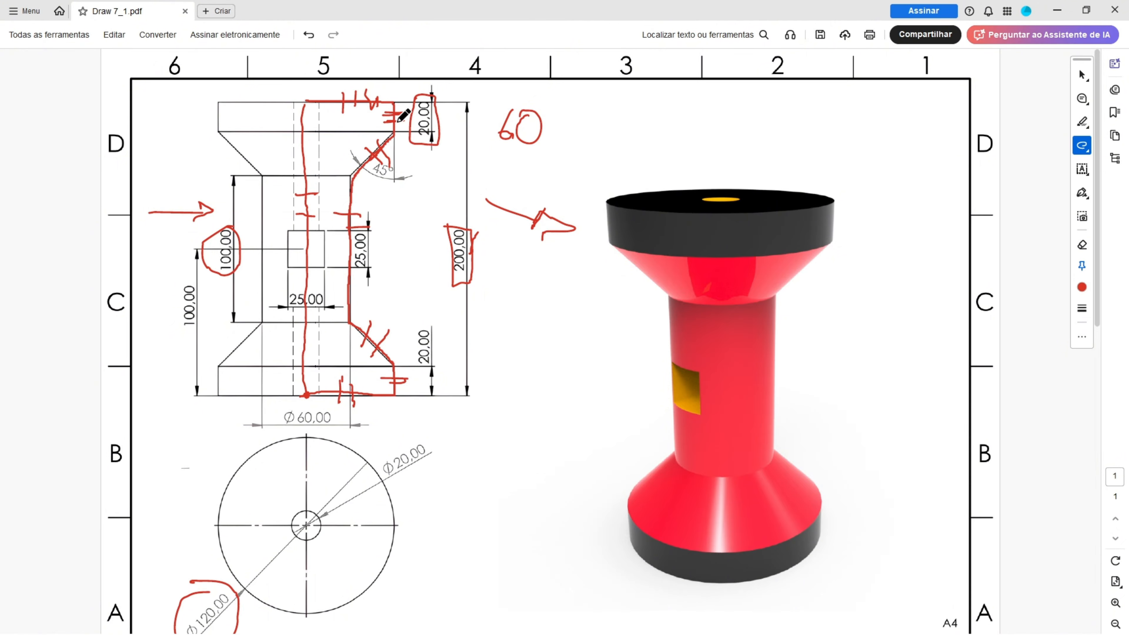
mouse_move(403, 161)
mouse_down()
mouse_move(373, 172)
mouse_move(378, 156)
mouse_up()
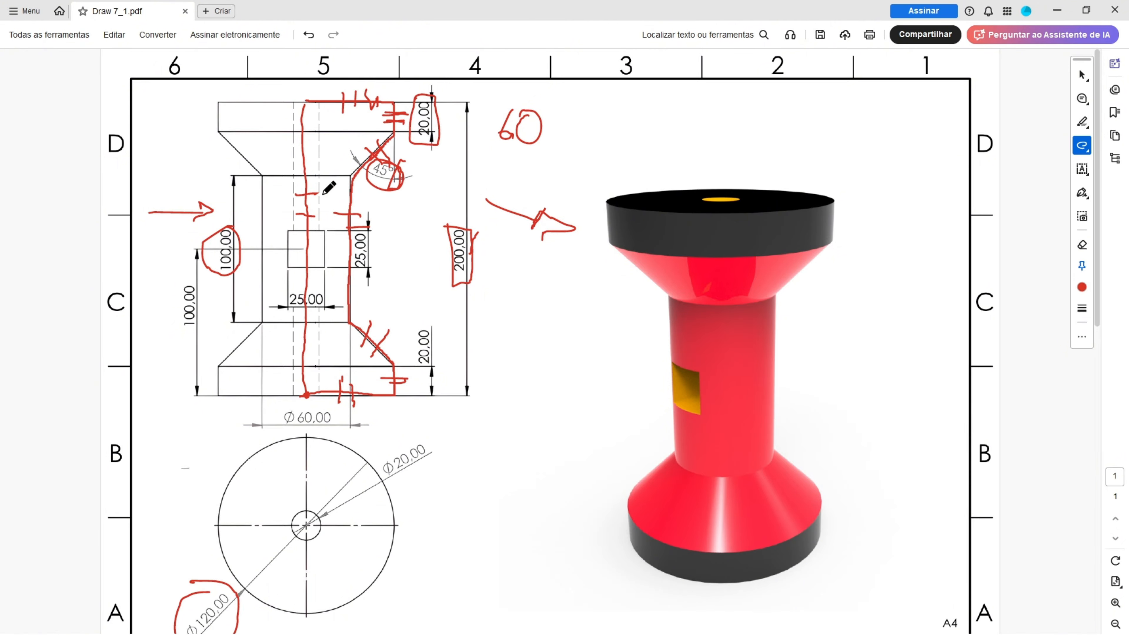
key(alt+Tab)
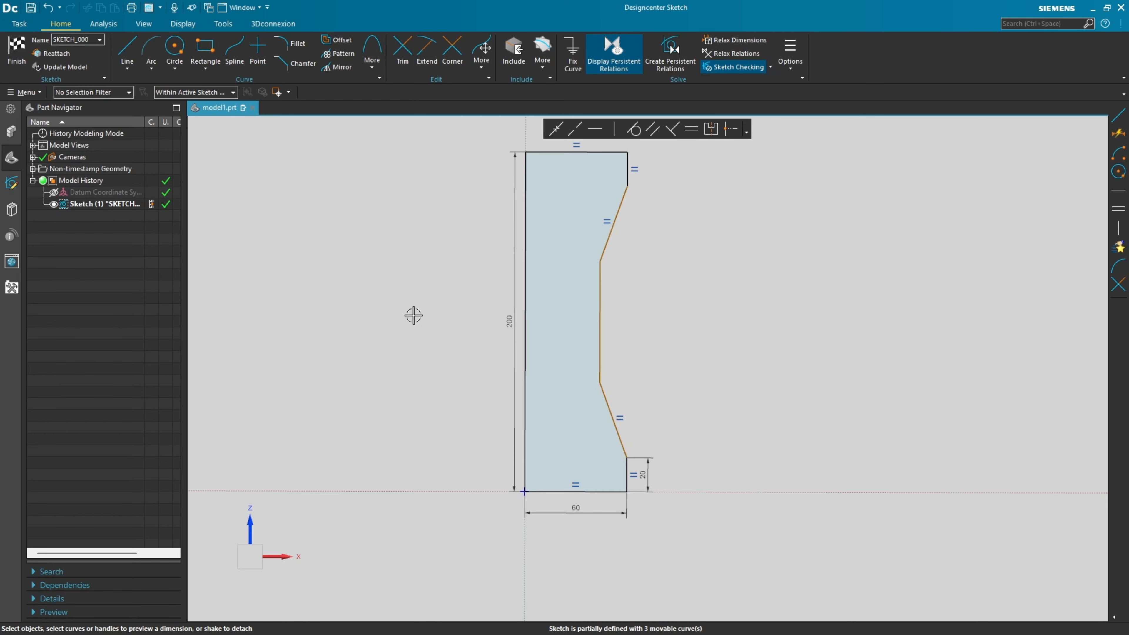
Dimension the inner vertical line of the profile to 100 mm.
click(599, 301)
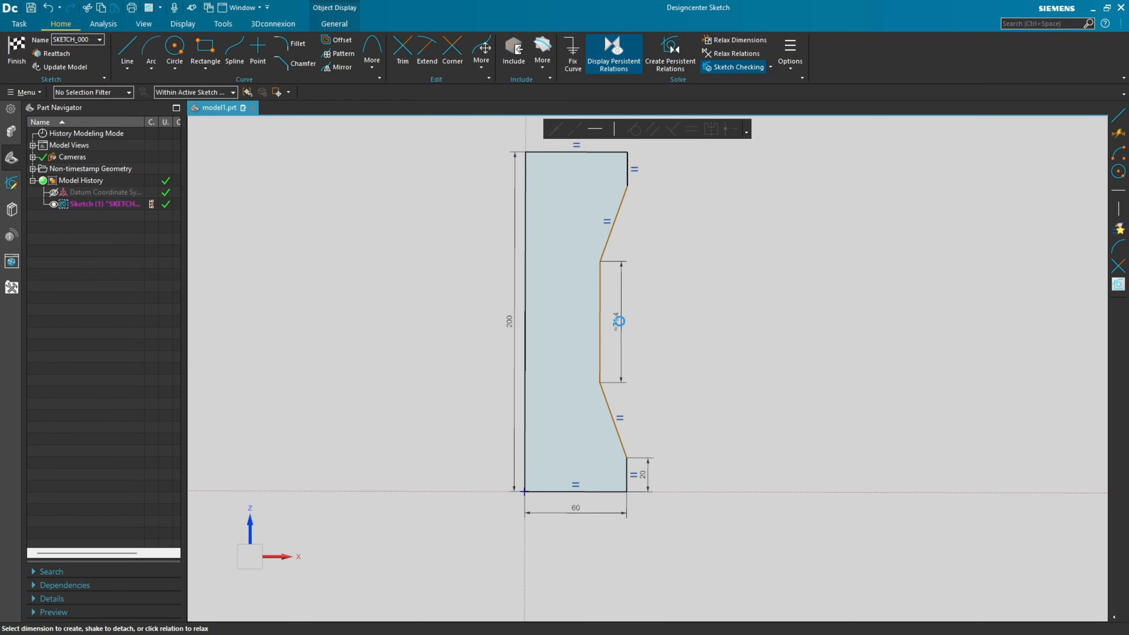
click(617, 320)
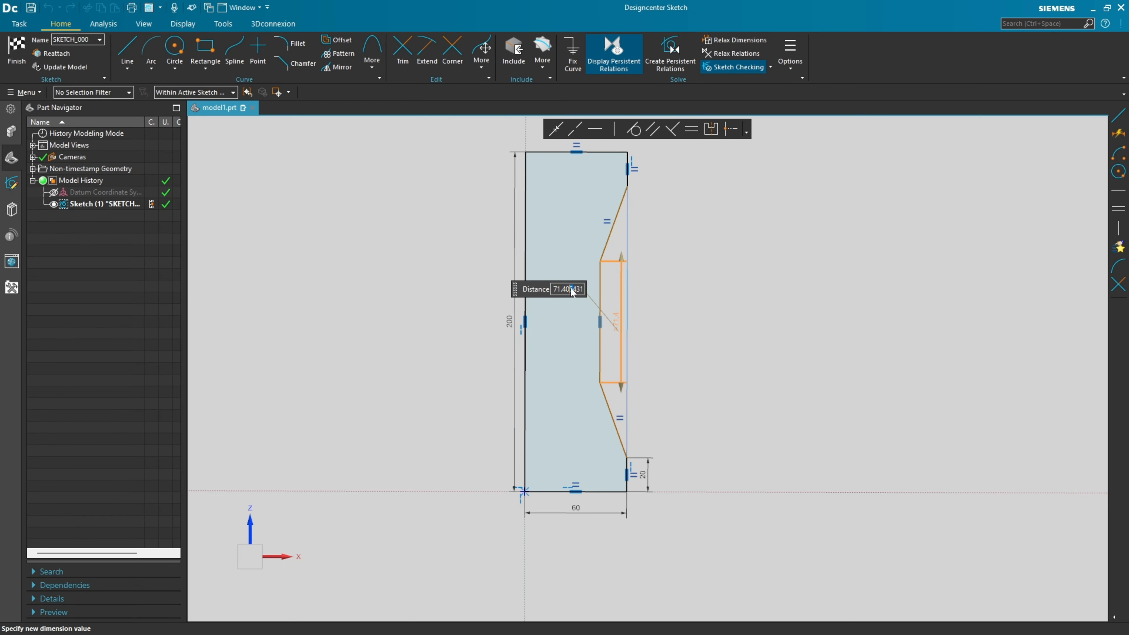
text(100)
key(Return)
click(743, 198)
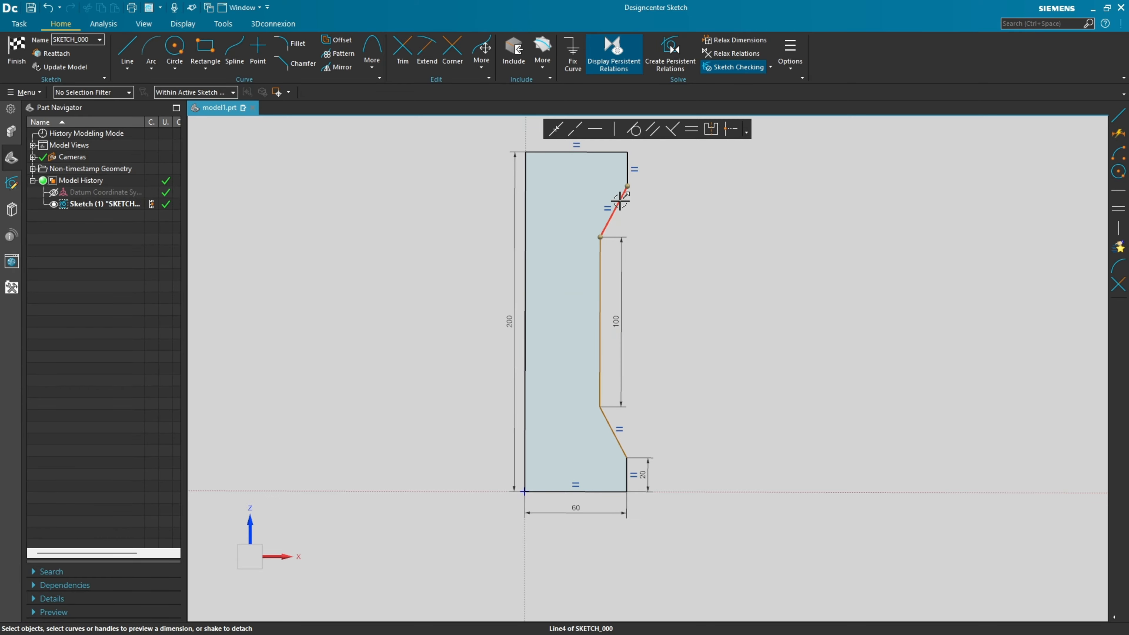
Dimension the angle between the upper sloped edge and the outer vertical edge to 45°, and finish the sketch.
click(620, 199)
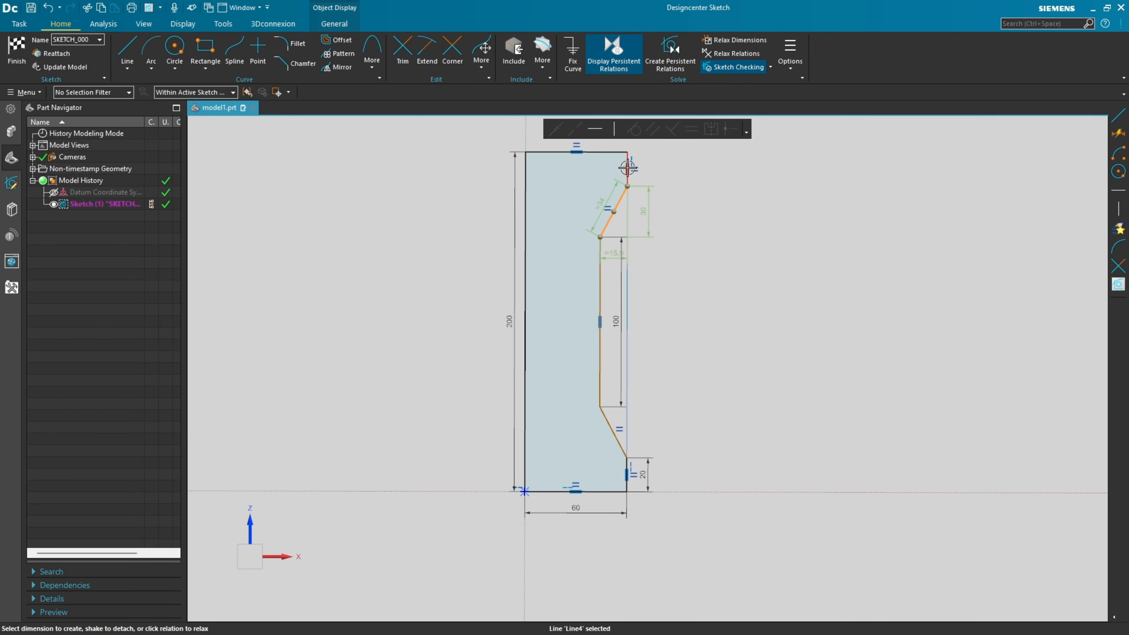
scroll(631, 174, up, 5)
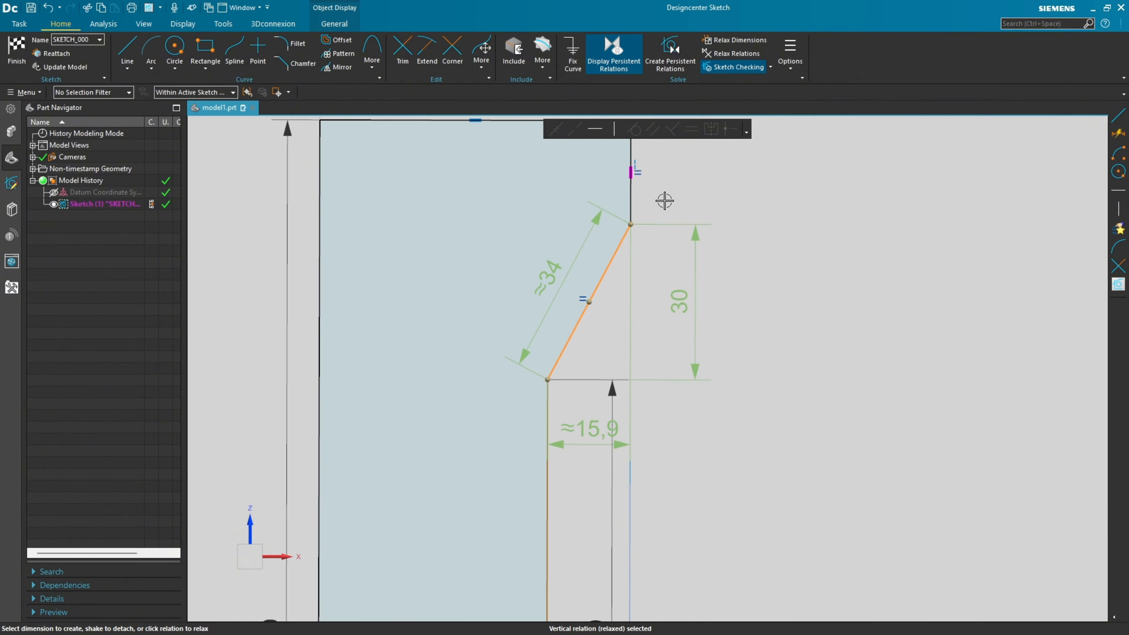
click(633, 204)
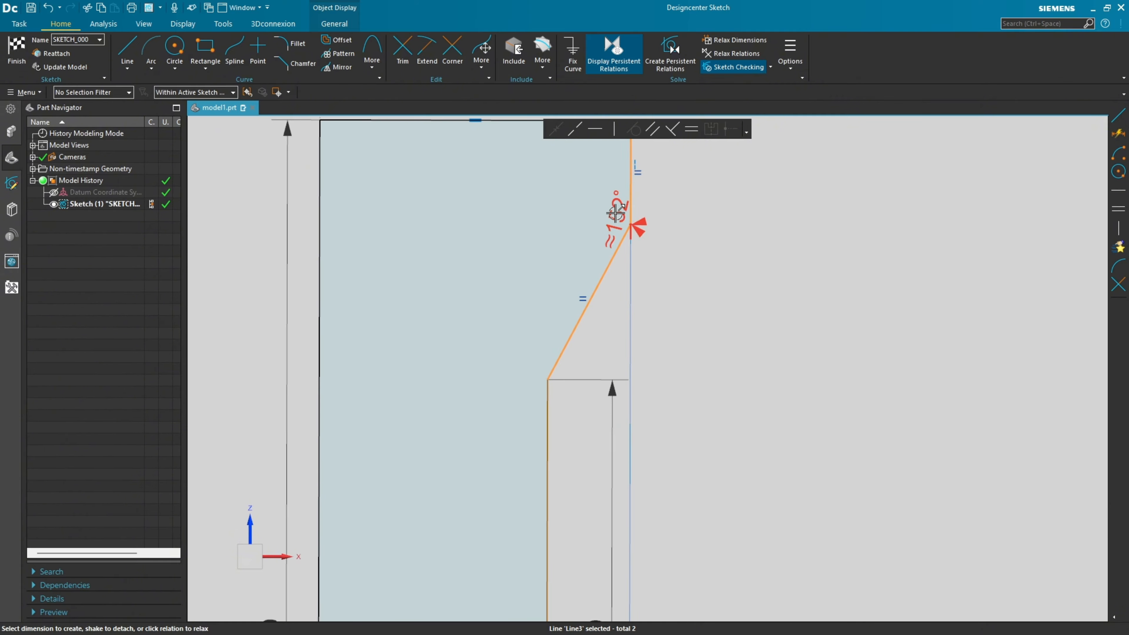
drag(618, 213, 601, 339)
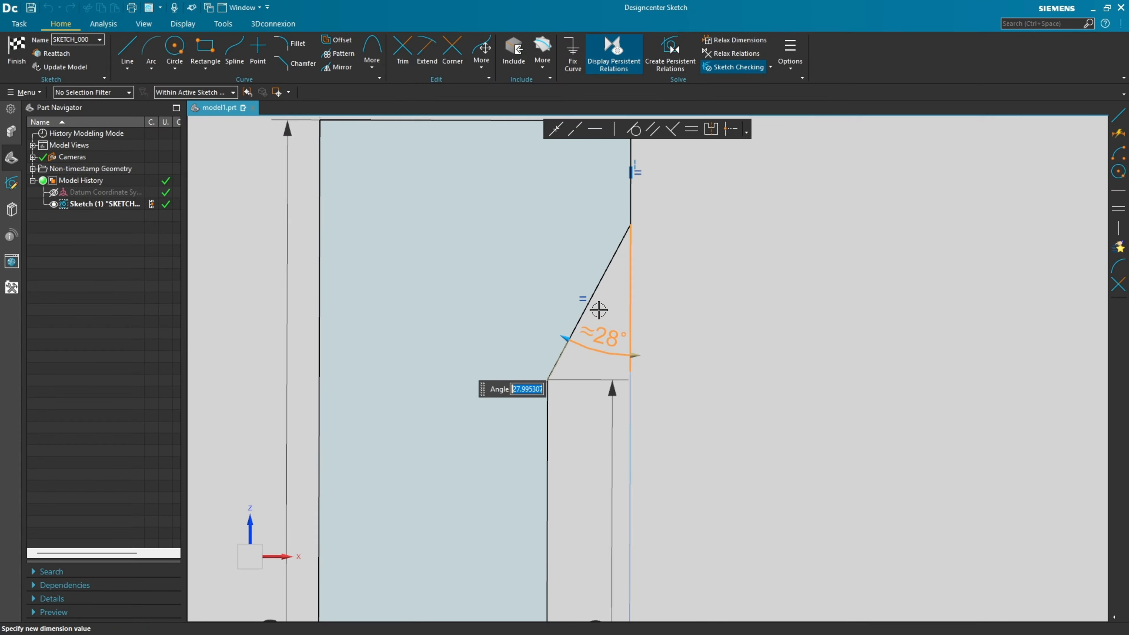
text(45)
key(Return)
scroll(598, 310, down, 3)
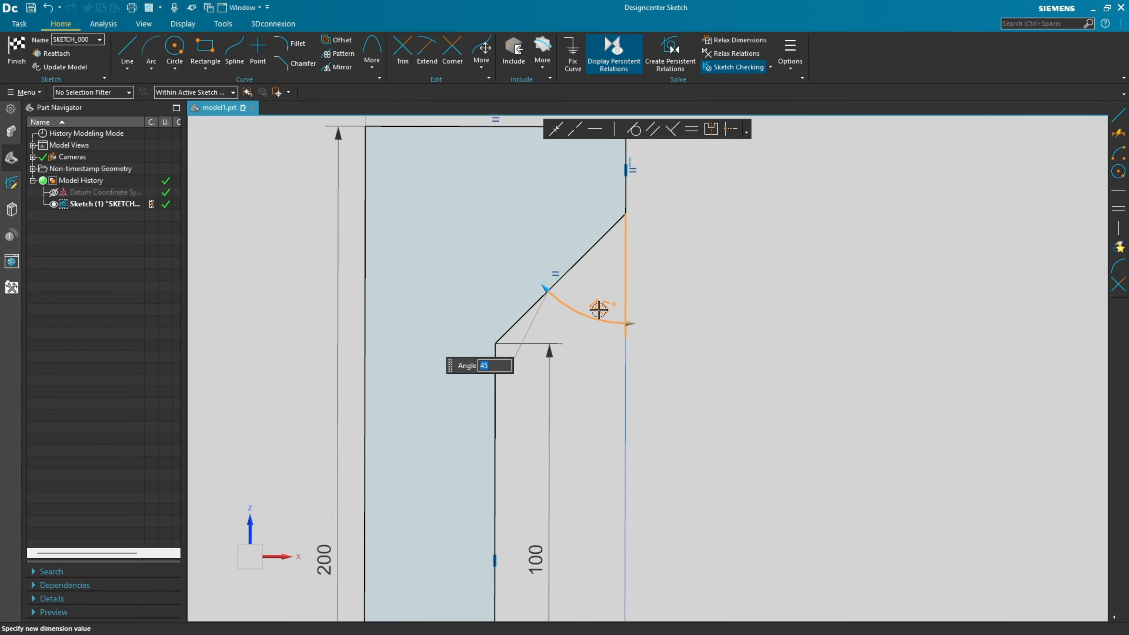
key(ctrl+f)
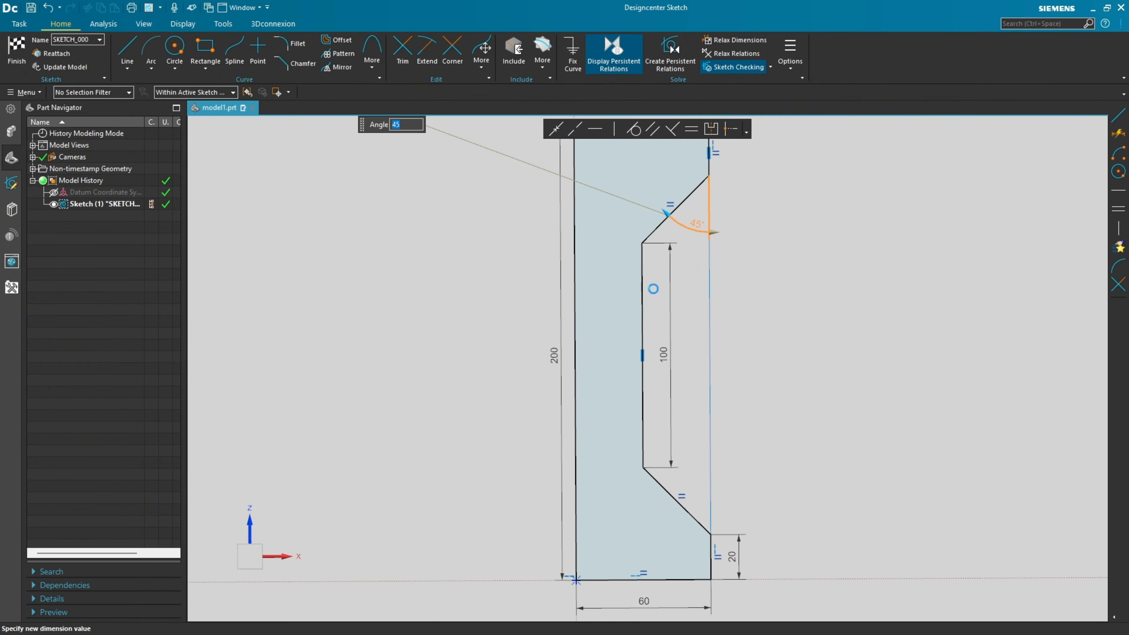
click(767, 276)
scroll(788, 269, down, 2)
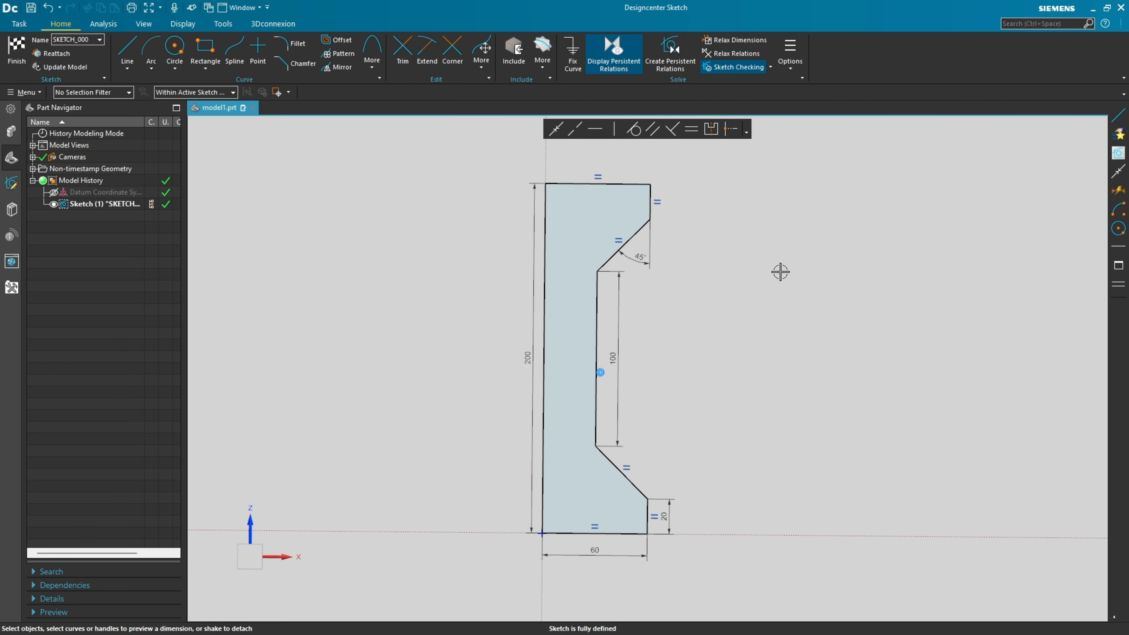
click(17, 49)
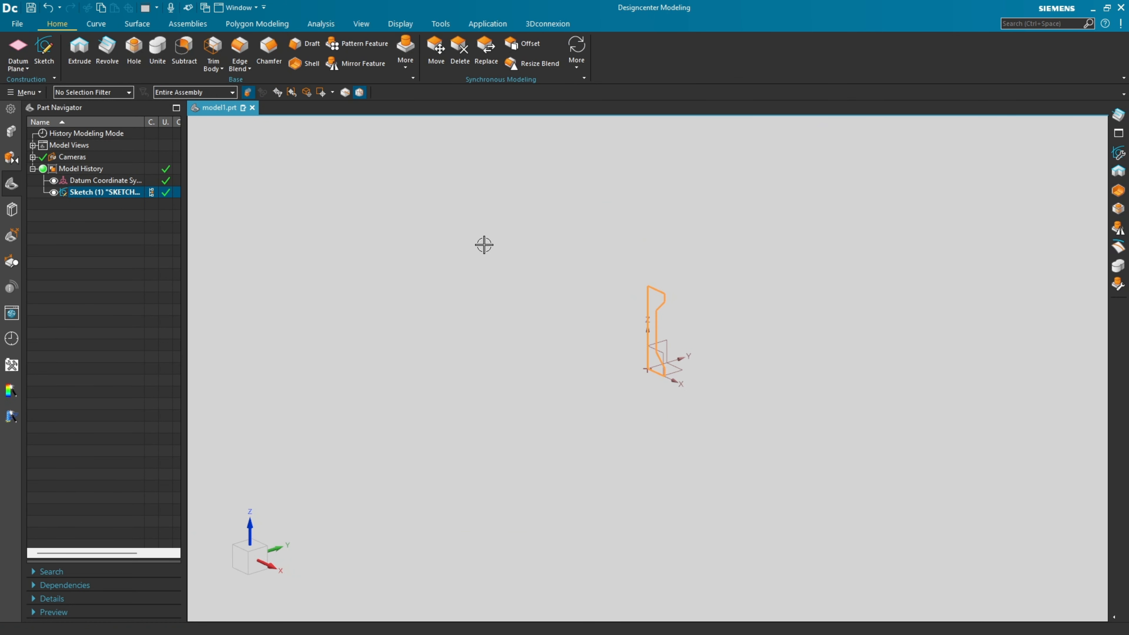
Revolve the profile sketch 360° about its long vertical axis line and hide the sketch.
key(End)
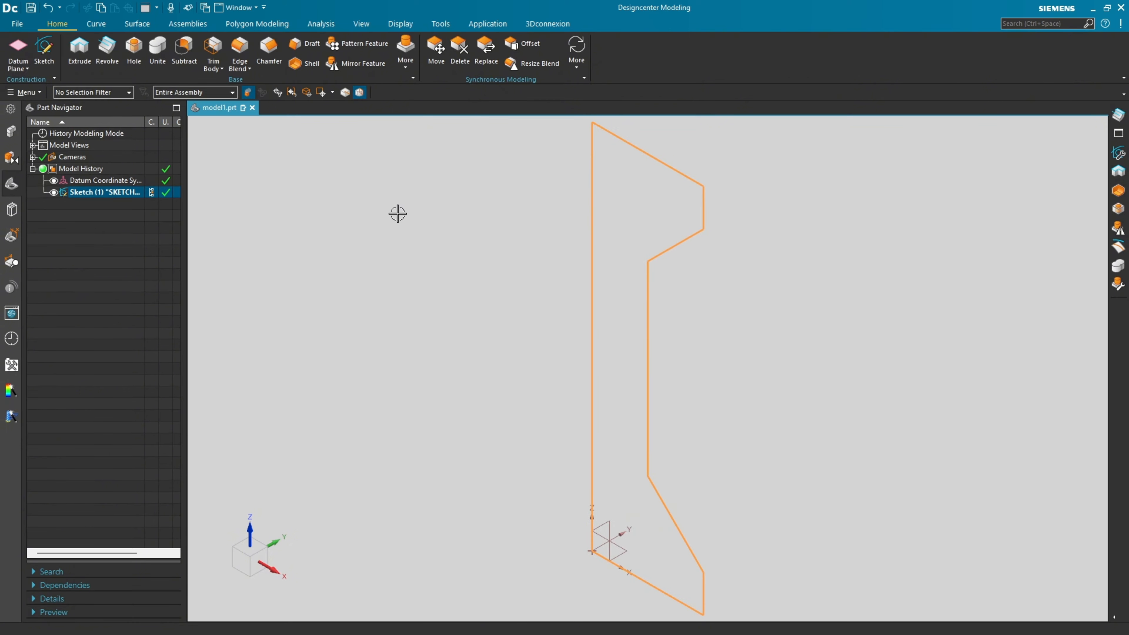
click(107, 54)
click(218, 223)
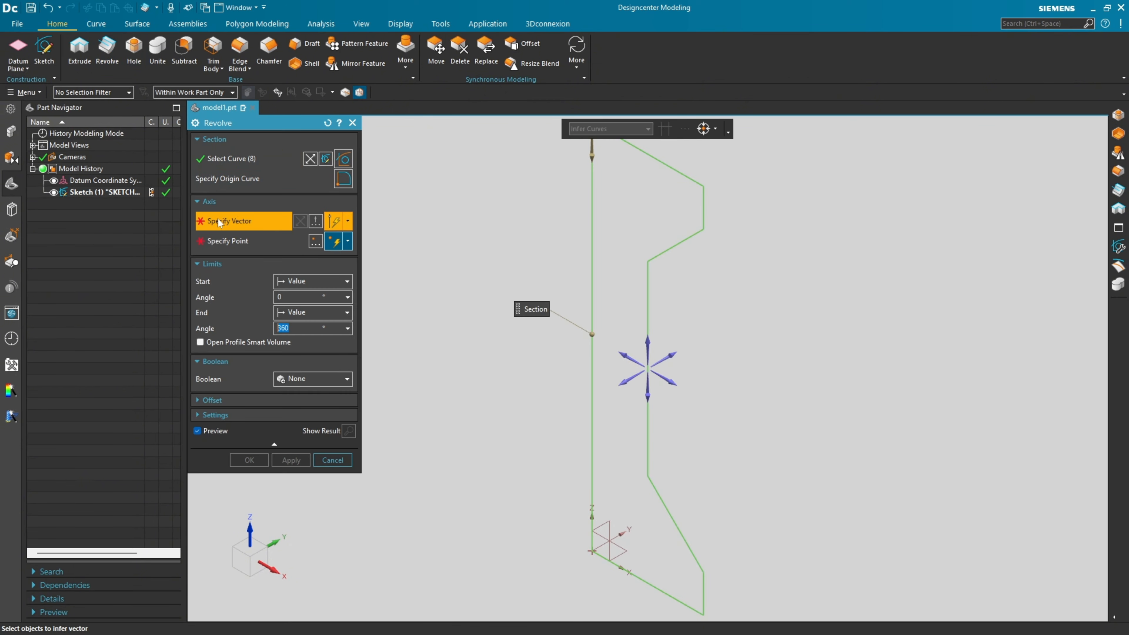
click(593, 222)
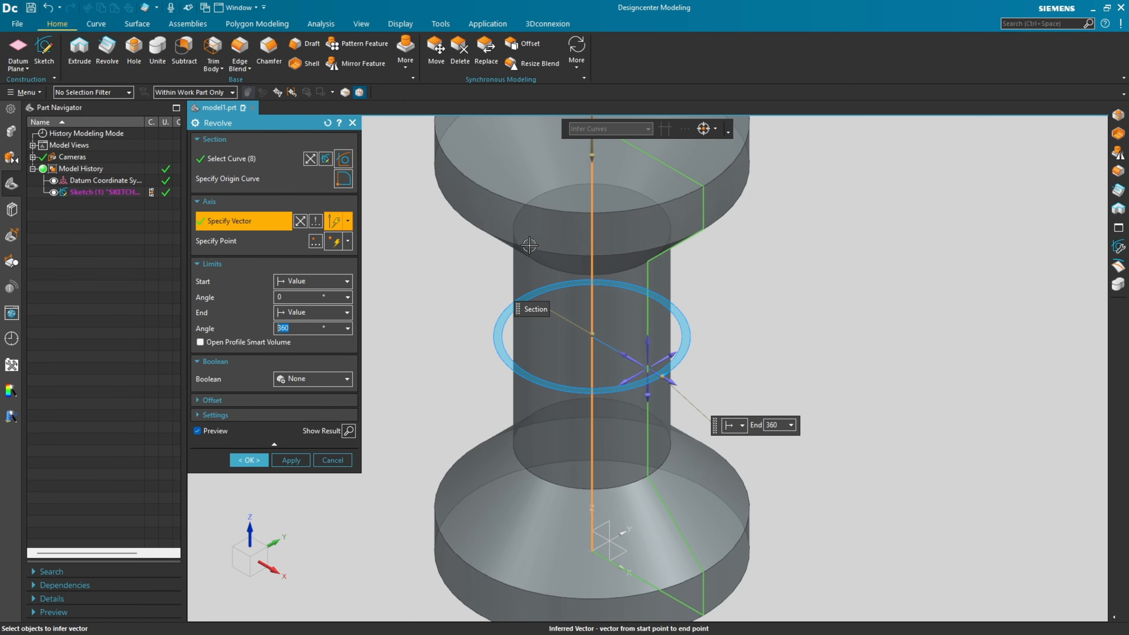
scroll(505, 249, down, 4)
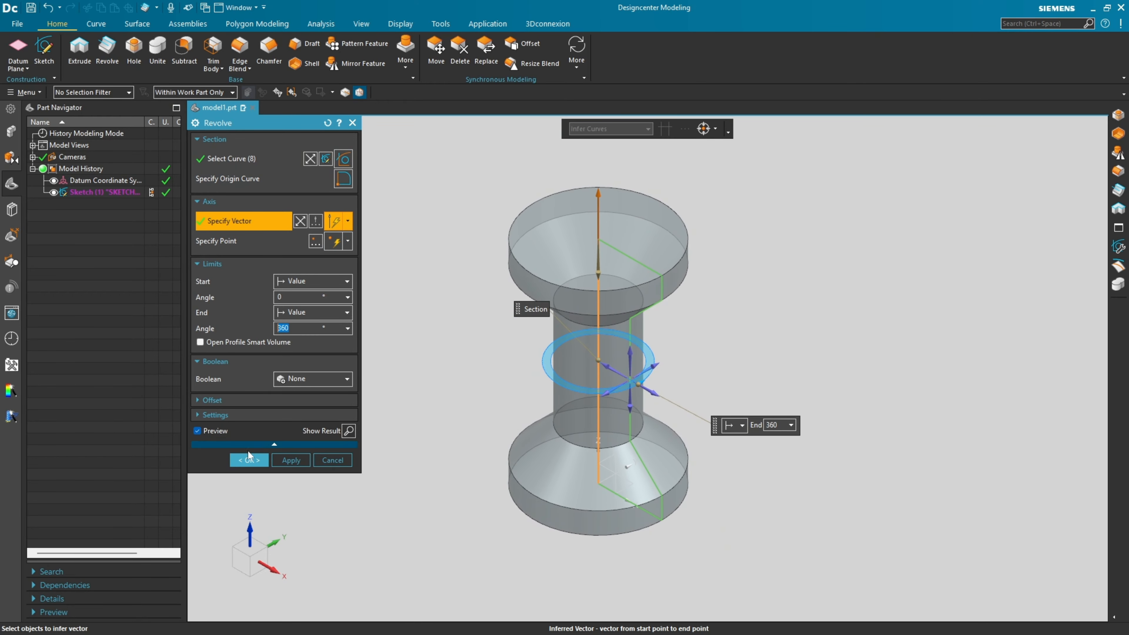
click(245, 465)
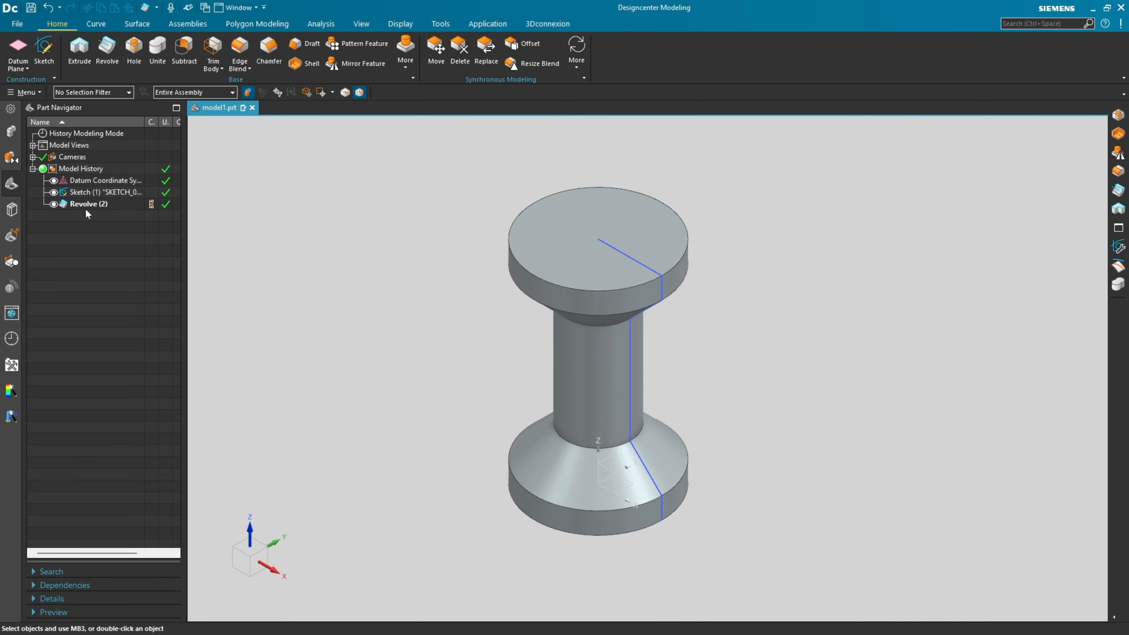
click(53, 192)
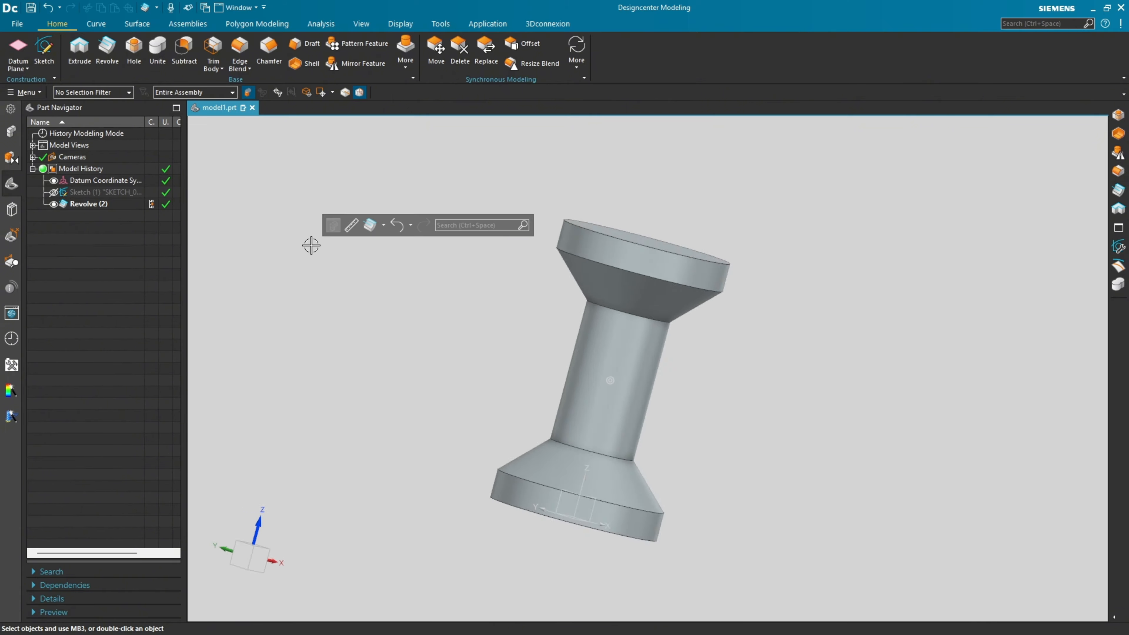
key(End)
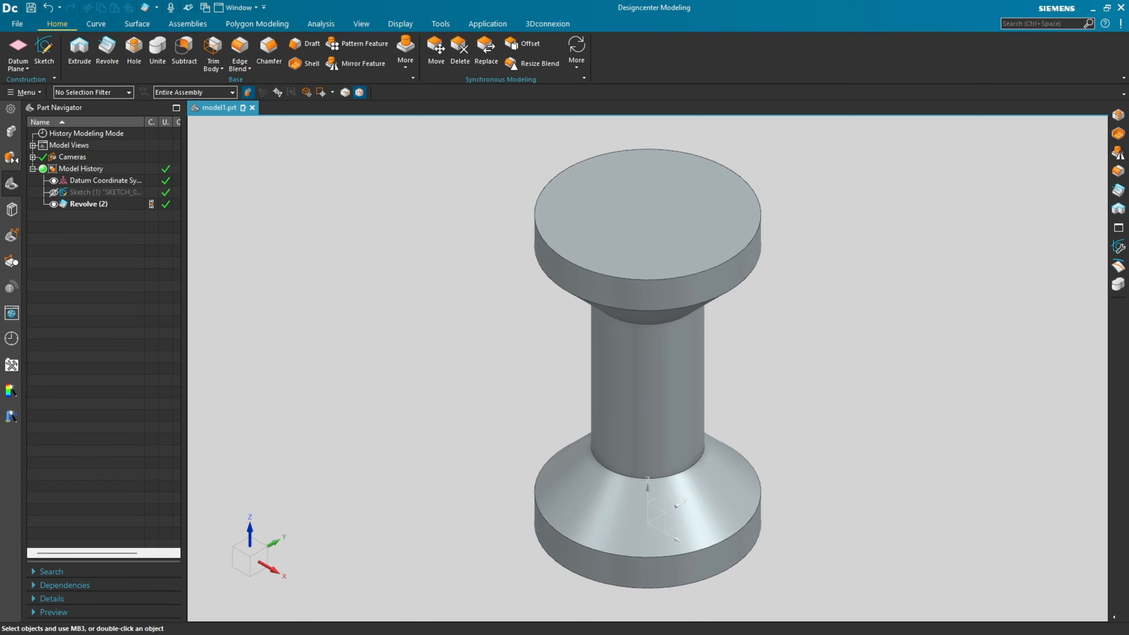
In the PDF drawing, mark in red the Ø20,00 central hole in the circular view and its hidden lines in the front view.
key(alt+Tab)
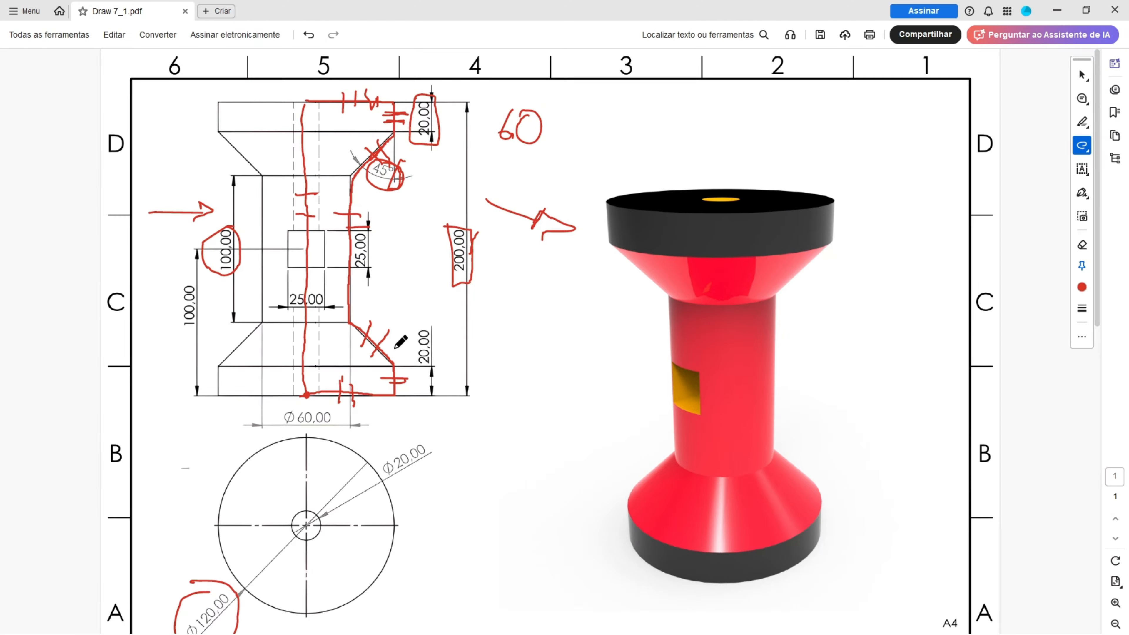
scroll(332, 507, down, 2)
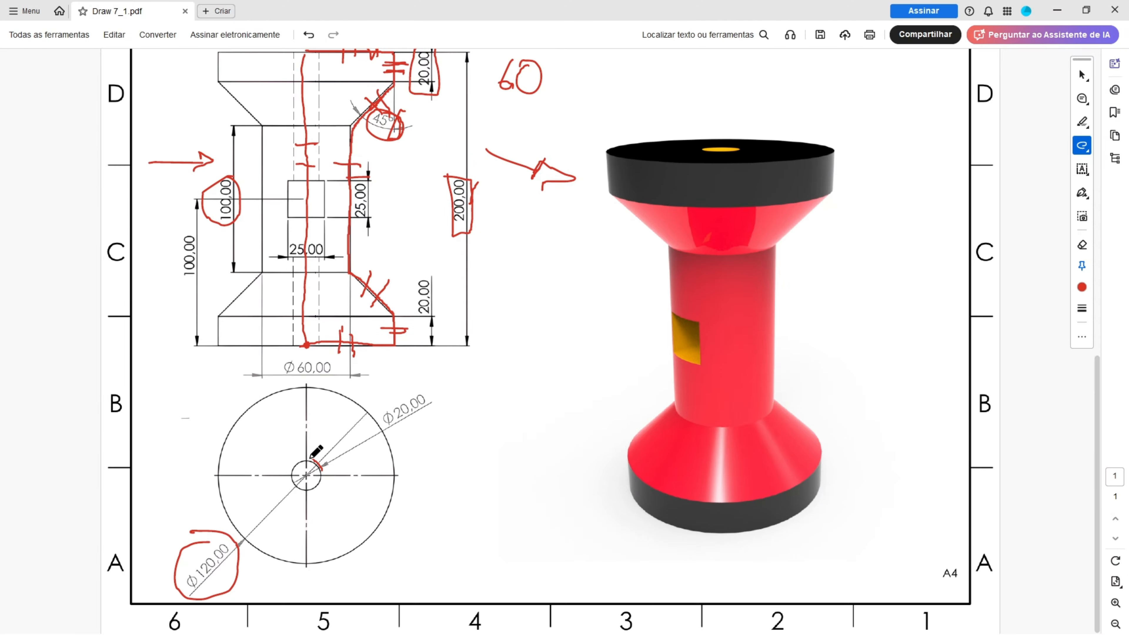
mouse_move(312, 458)
mouse_down()
mouse_move(295, 487)
mouse_move(321, 465)
mouse_up()
scroll(309, 289, up, 2)
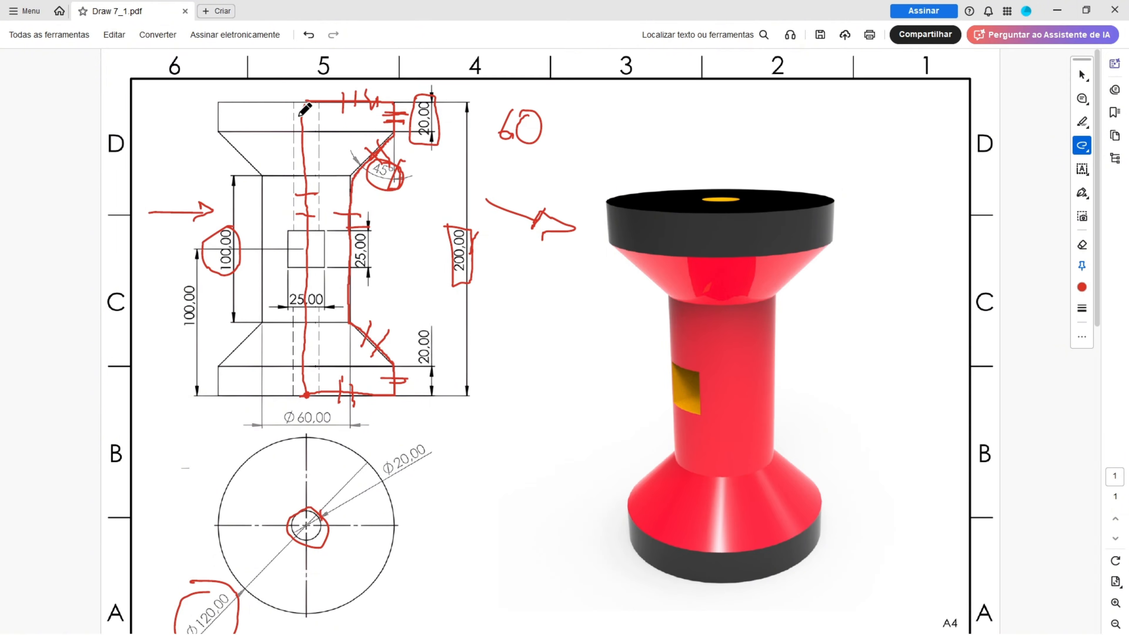
mouse_move(295, 116)
mouse_down()
mouse_move(289, 385)
mouse_move(322, 303)
mouse_up()
mouse_move(393, 449)
mouse_down()
mouse_move(444, 441)
mouse_move(350, 429)
mouse_up()
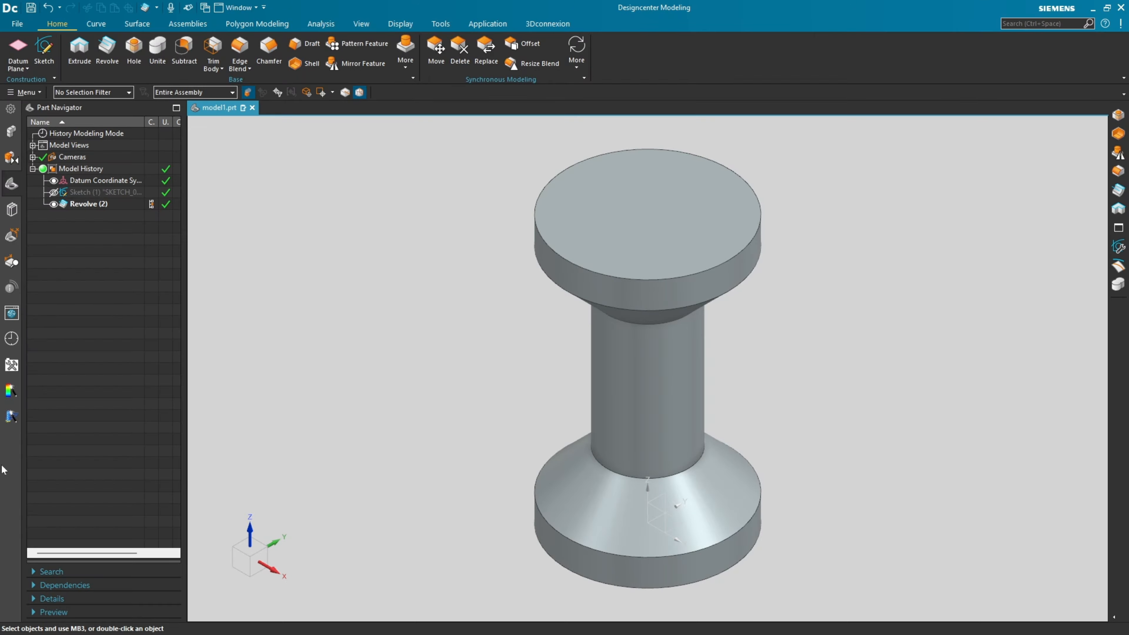
In Designcenter, create a new sketch on the circular top face of the revolved body.
click(54, 65)
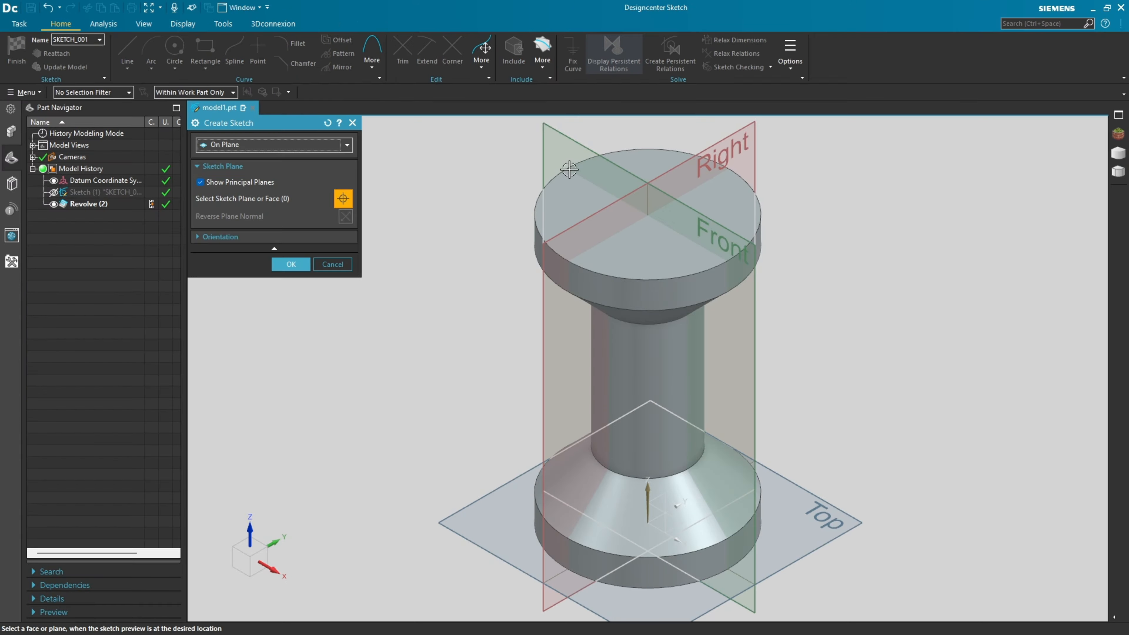
click(543, 220)
click(300, 265)
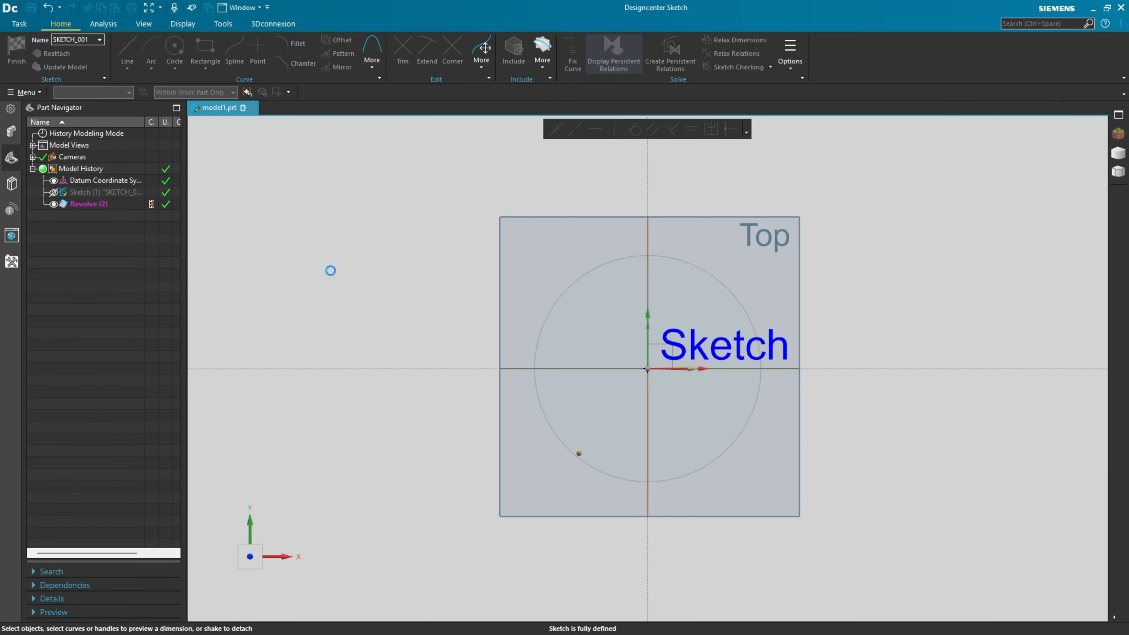
Draw a 20 mm diameter circle centred on the sketch origin and finish the sketch.
click(174, 49)
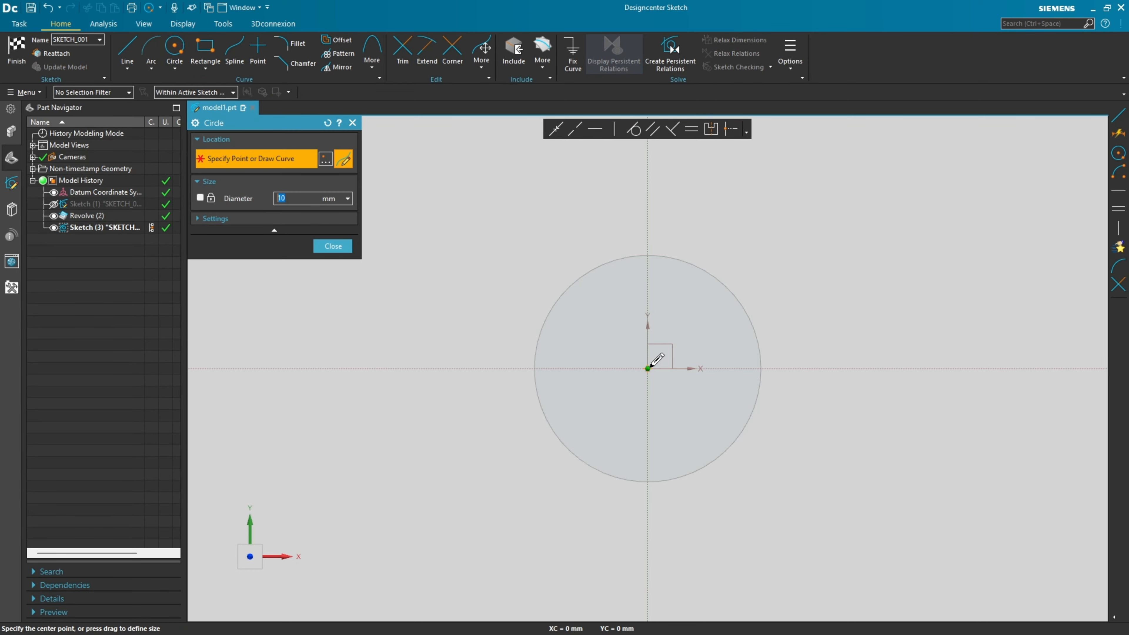
click(648, 369)
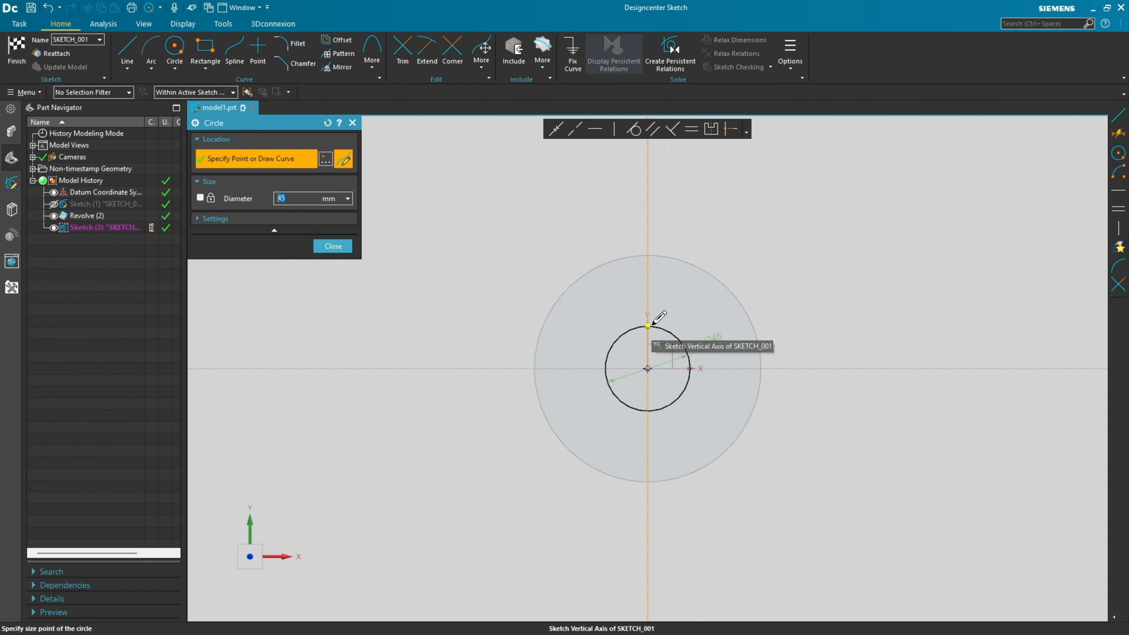
text(20)
key(Return)
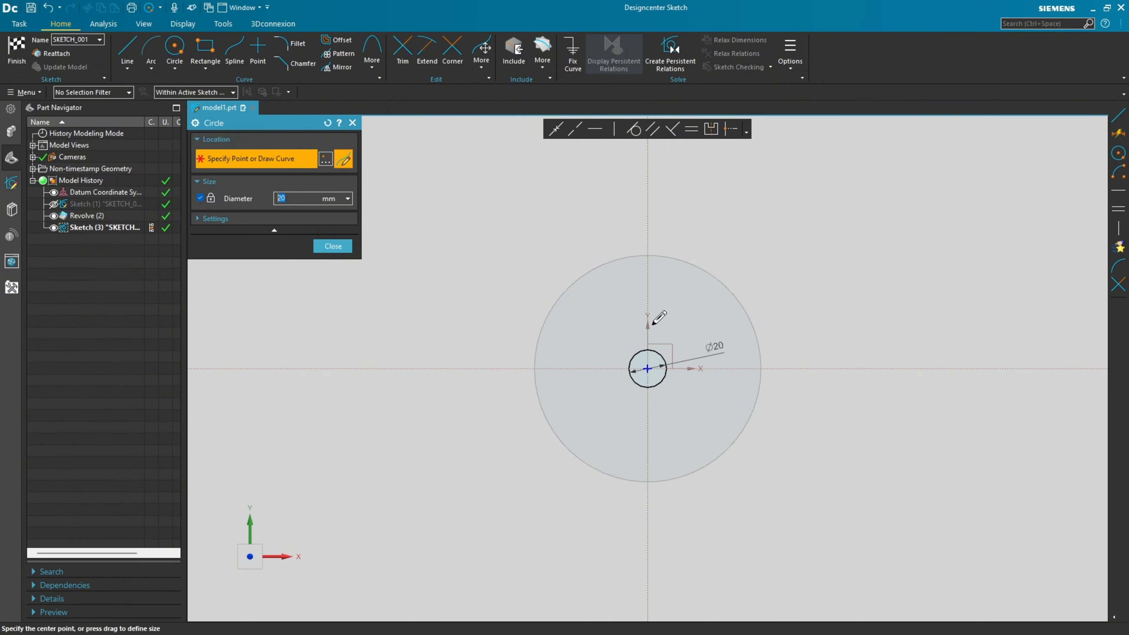
click(333, 246)
key(ctrl+q)
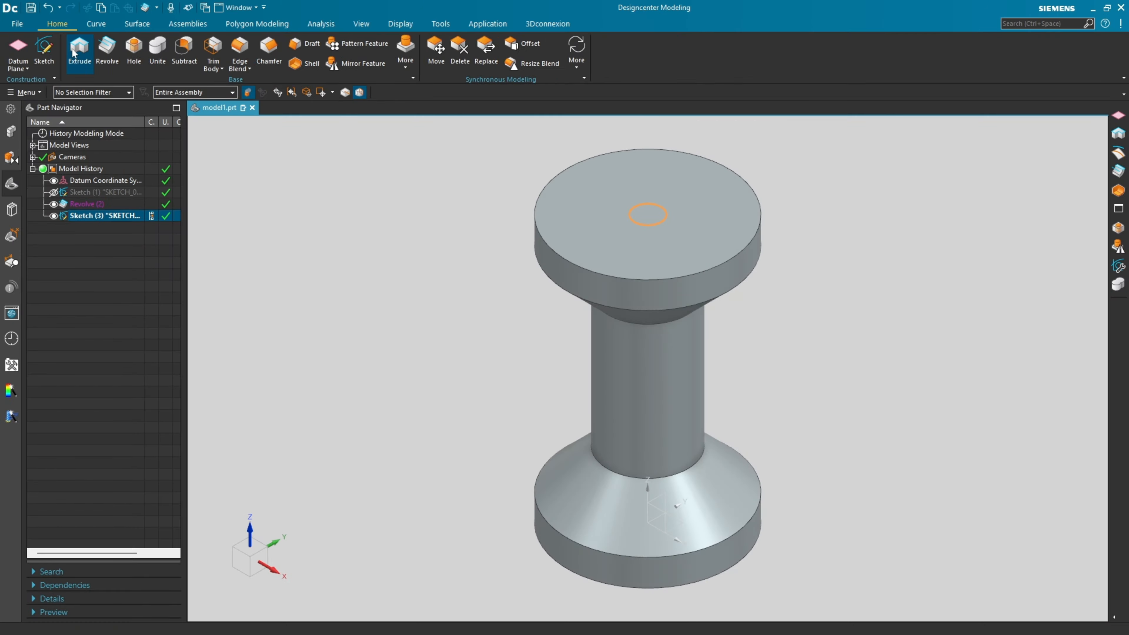
Extrude the 20 mm circle as a Subtract cut with both start and end limits set to Through All, and hide its sketch.
click(182, 47)
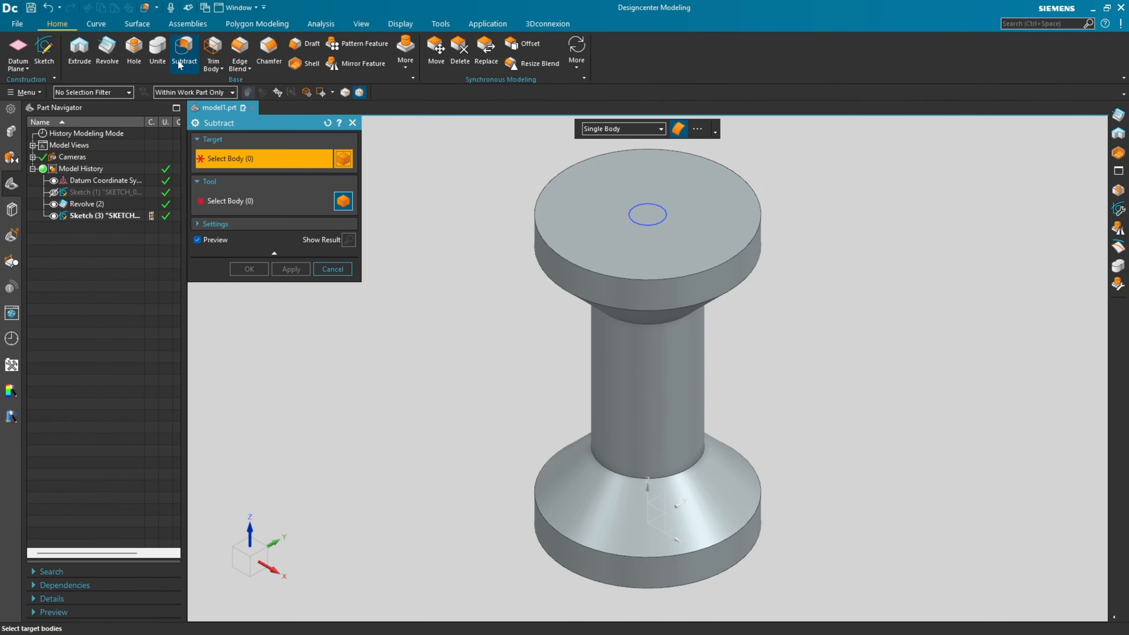
click(352, 122)
click(79, 52)
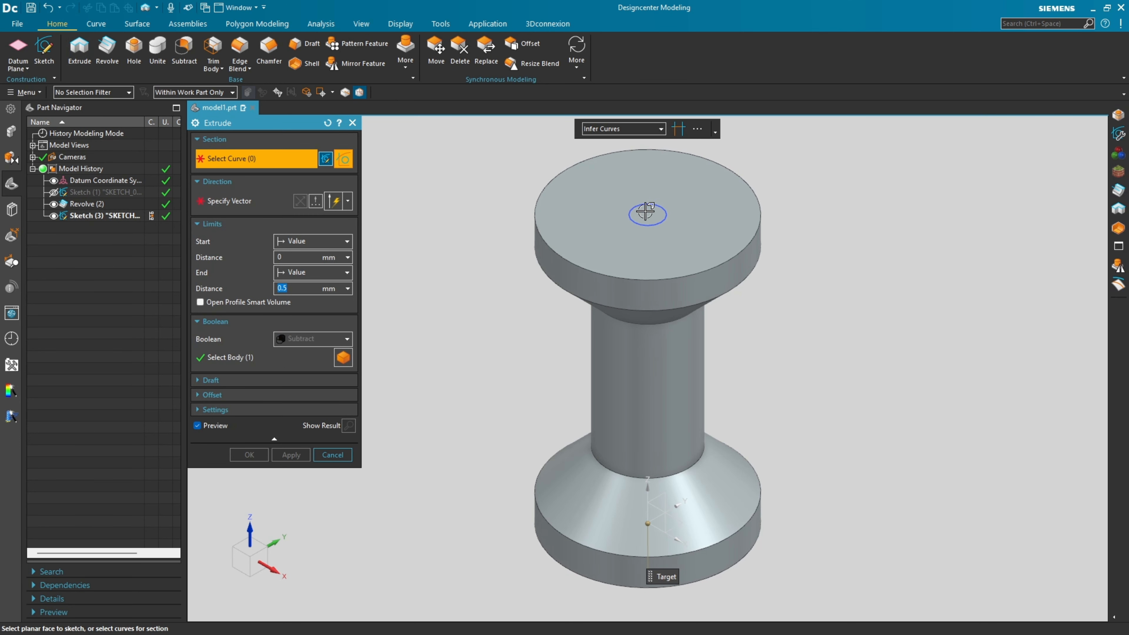
click(663, 221)
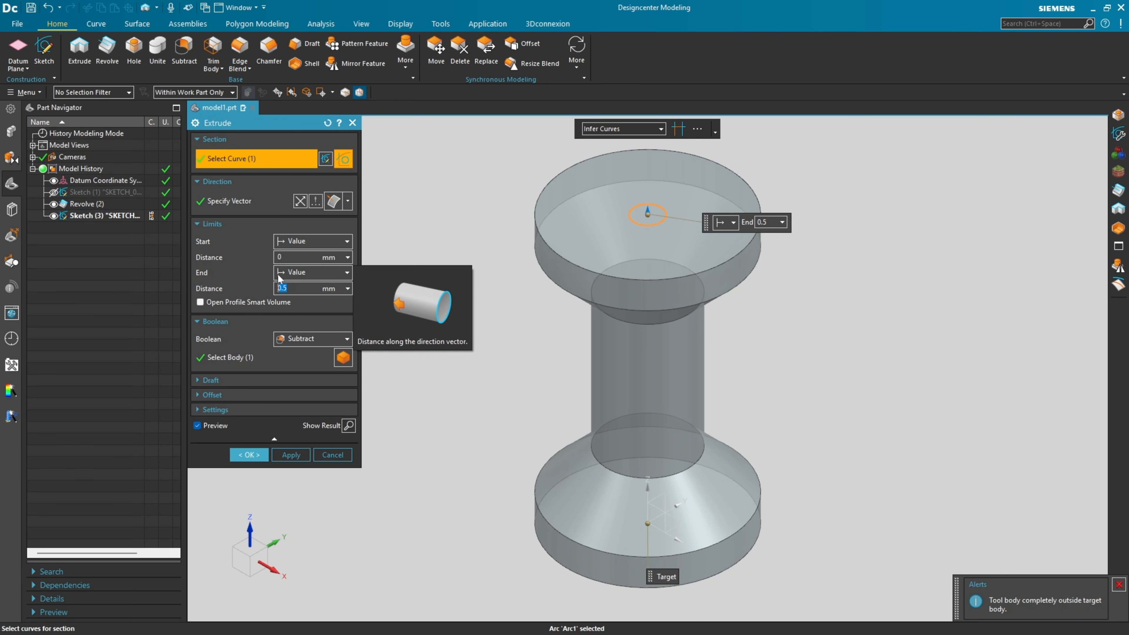
click(341, 275)
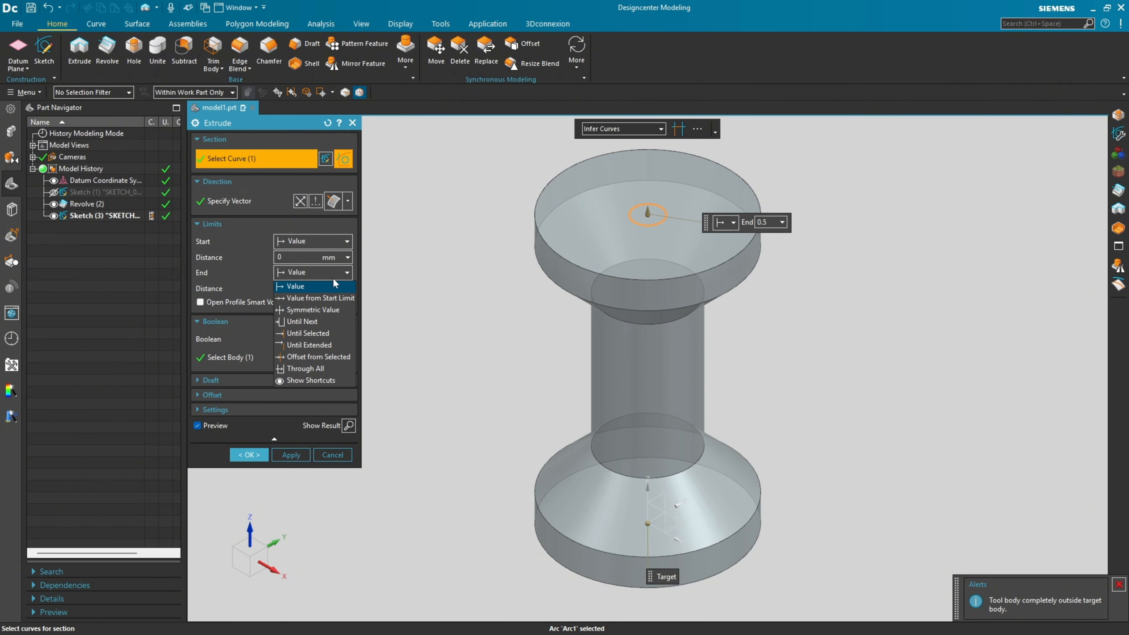
click(313, 369)
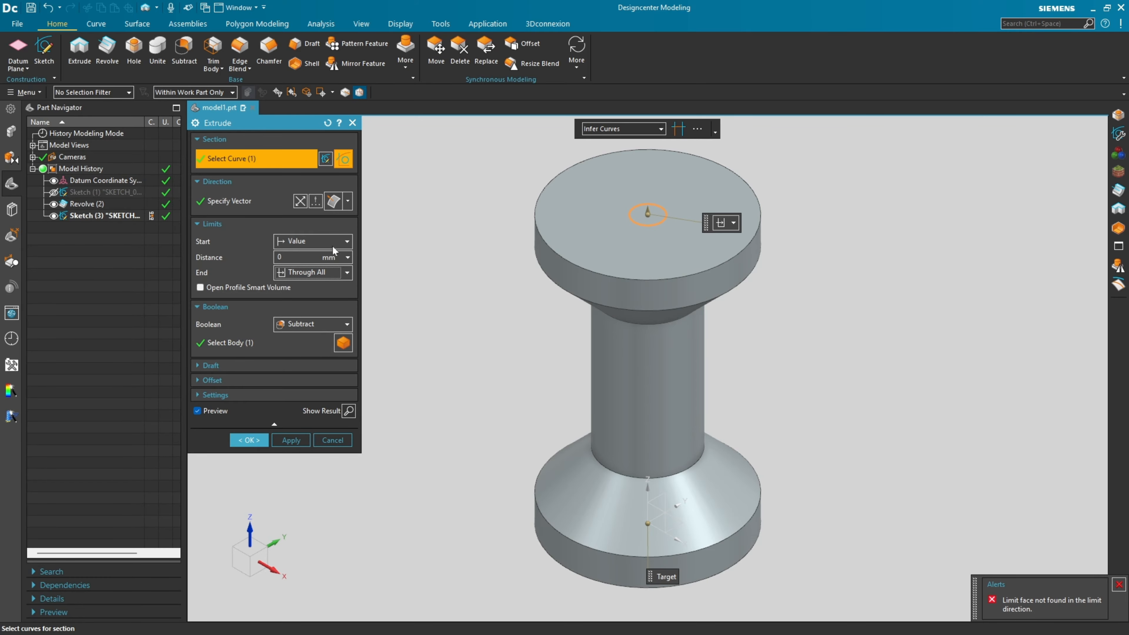
click(345, 242)
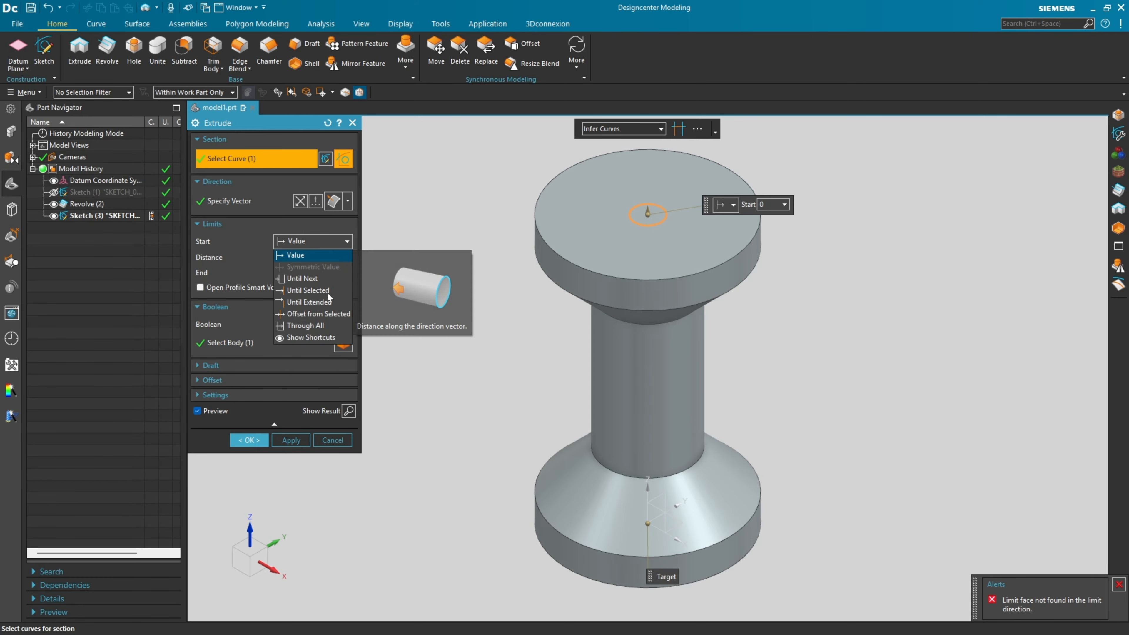
click(323, 326)
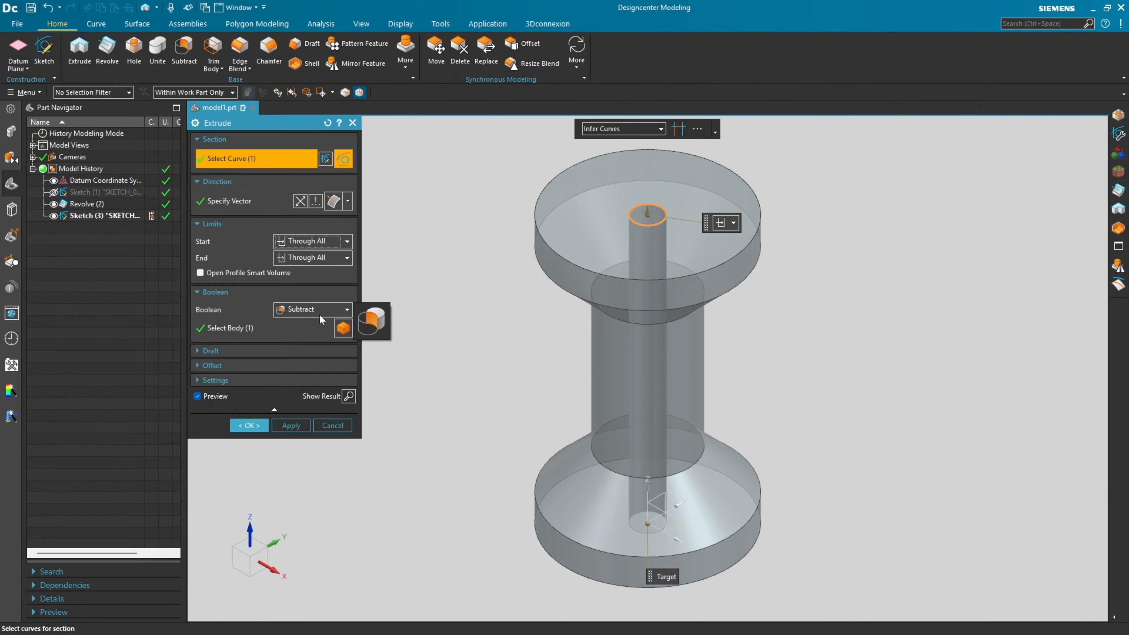
click(247, 426)
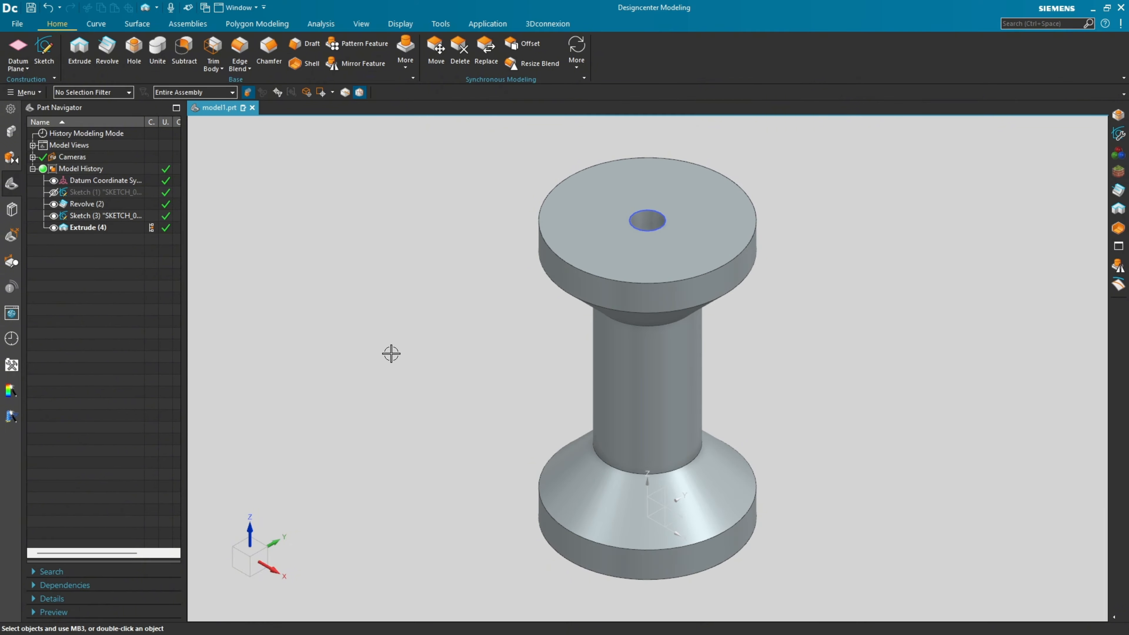
middle_drag(391, 354, 263, 320)
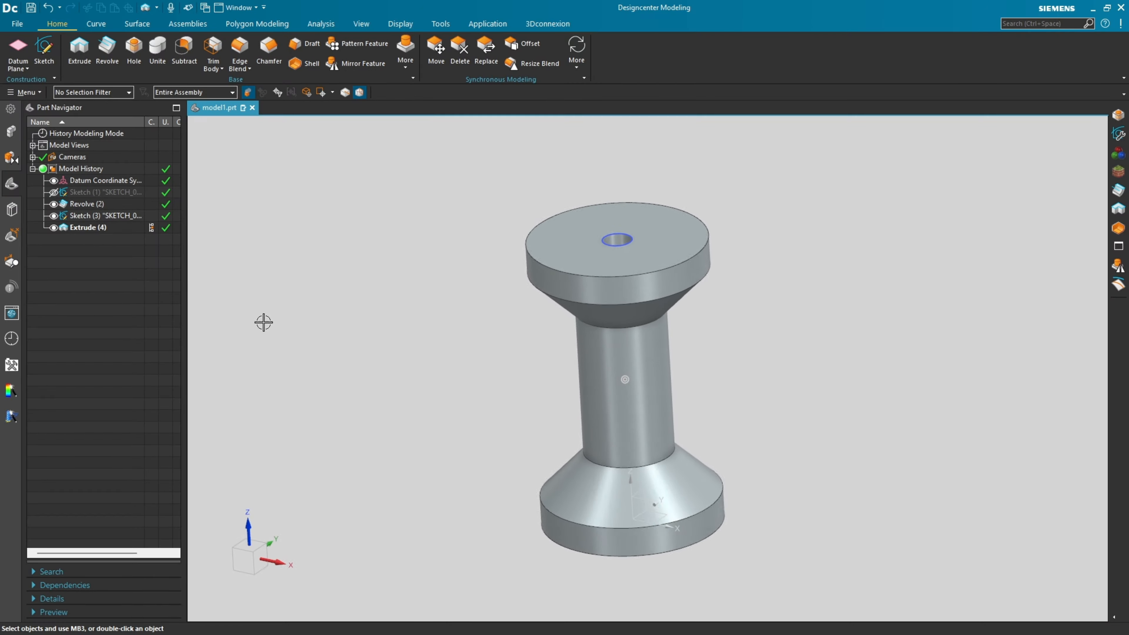
click(54, 216)
middle_drag(403, 249, 405, 249)
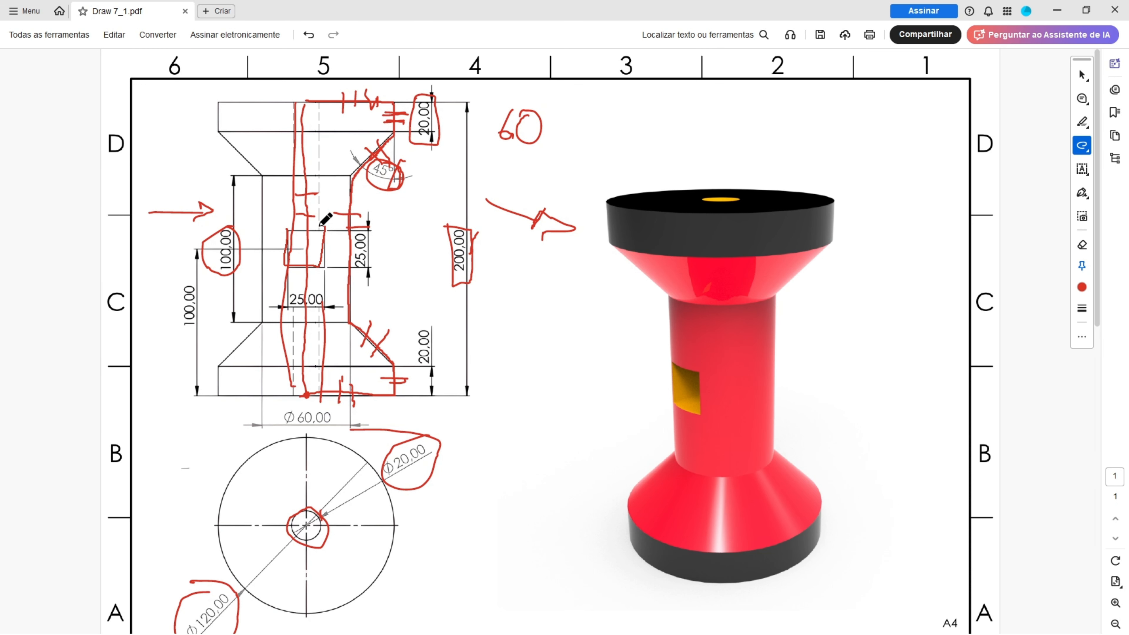
In the PDF drawing, outline the square window in the front view and undo all the red markups.
drag(319, 226, 276, 235)
key(ctrl+z)
key(ctrl+z)
key(ctrl+z)
key(ctrl+z)
key(ctrl+z)
key(ctrl+z)
key(ctrl+z)
key(ctrl+z)
key(ctrl+z)
key(ctrl+z)
key(ctrl+z)
key(ctrl+z)
key(ctrl+z)
key(ctrl+z)
key(ctrl+z)
key(ctrl+z)
key(ctrl+z)
key(ctrl+z)
key(ctrl+z)
key(ctrl+z)
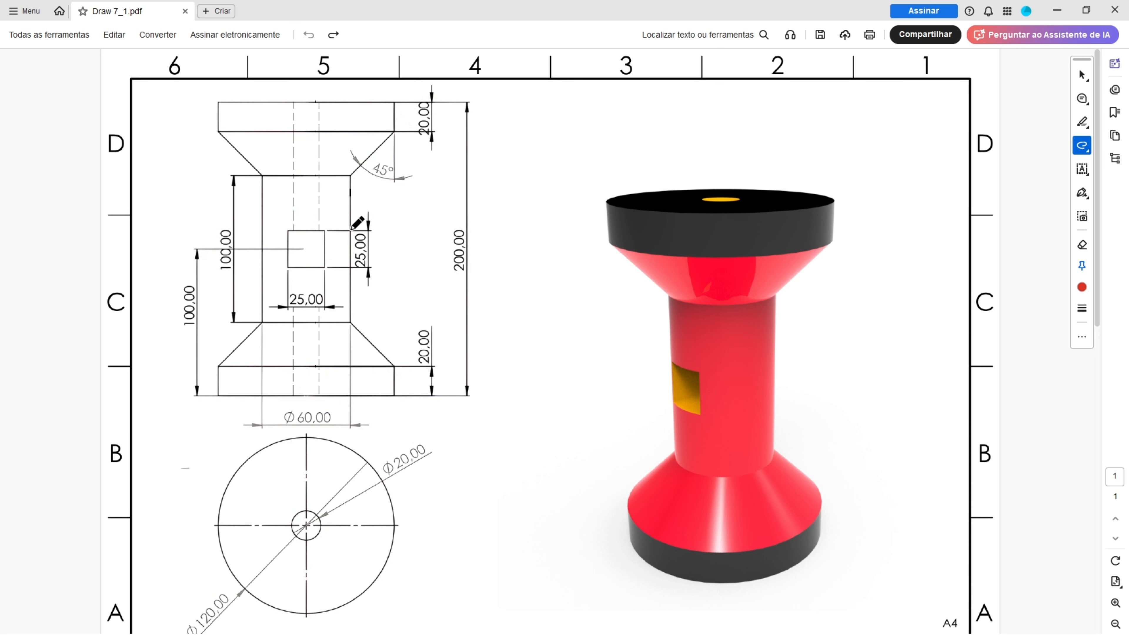
Mark in red the square window's two 25,00 dimensions, its centre, the base midpoint and the 100,00 height dimension.
drag(376, 251, 341, 236)
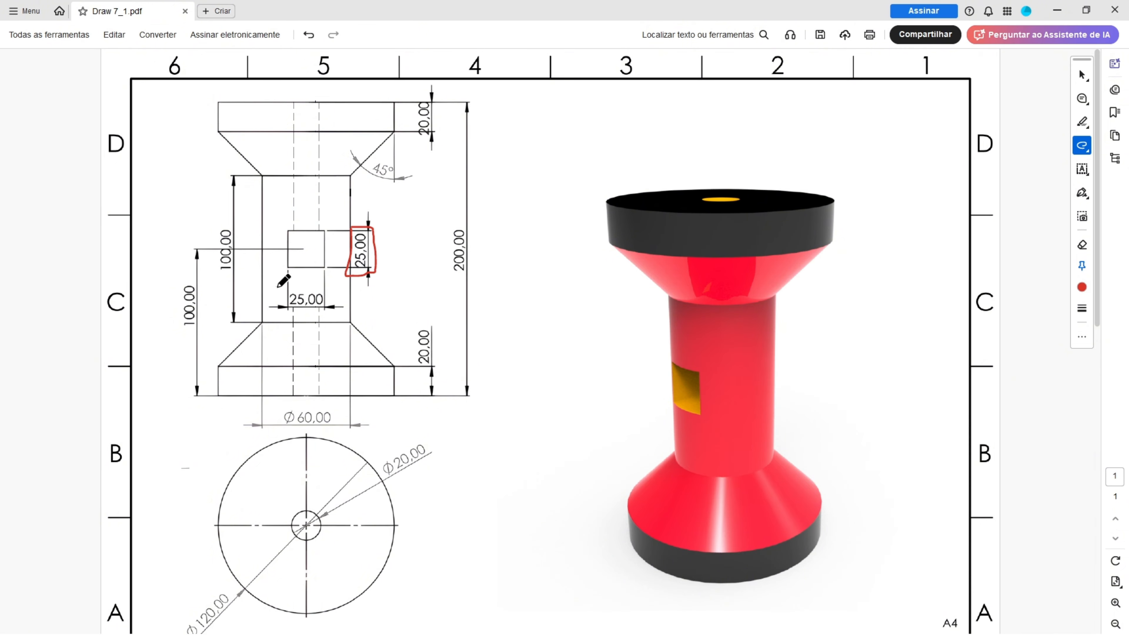
mouse_move(277, 287)
mouse_down()
mouse_move(329, 311)
mouse_move(276, 287)
mouse_up()
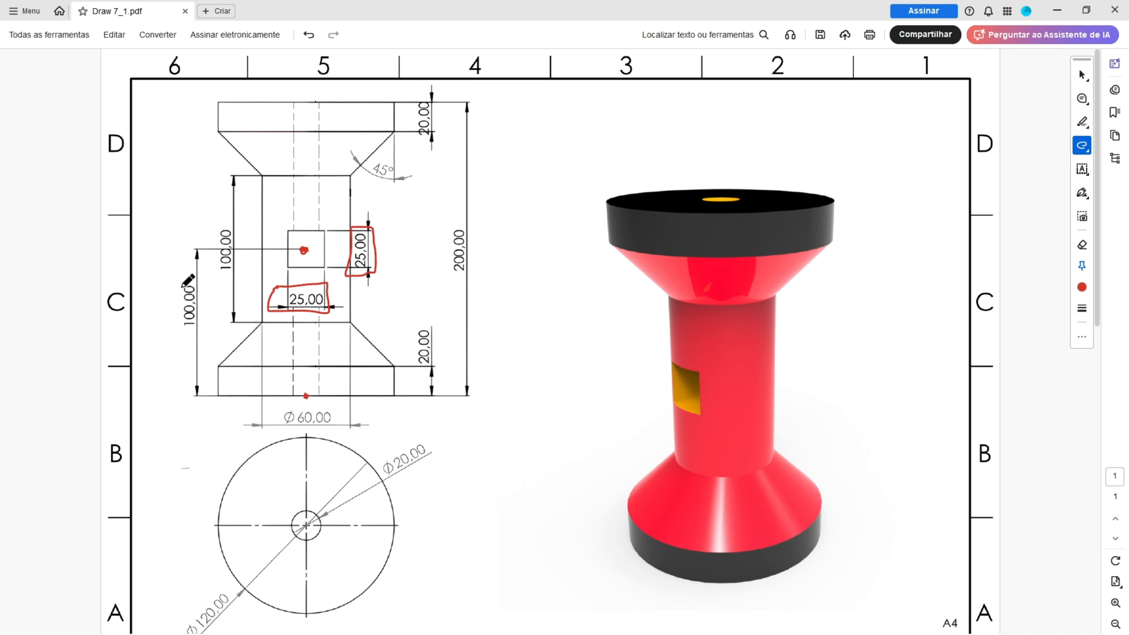
drag(202, 281, 173, 277)
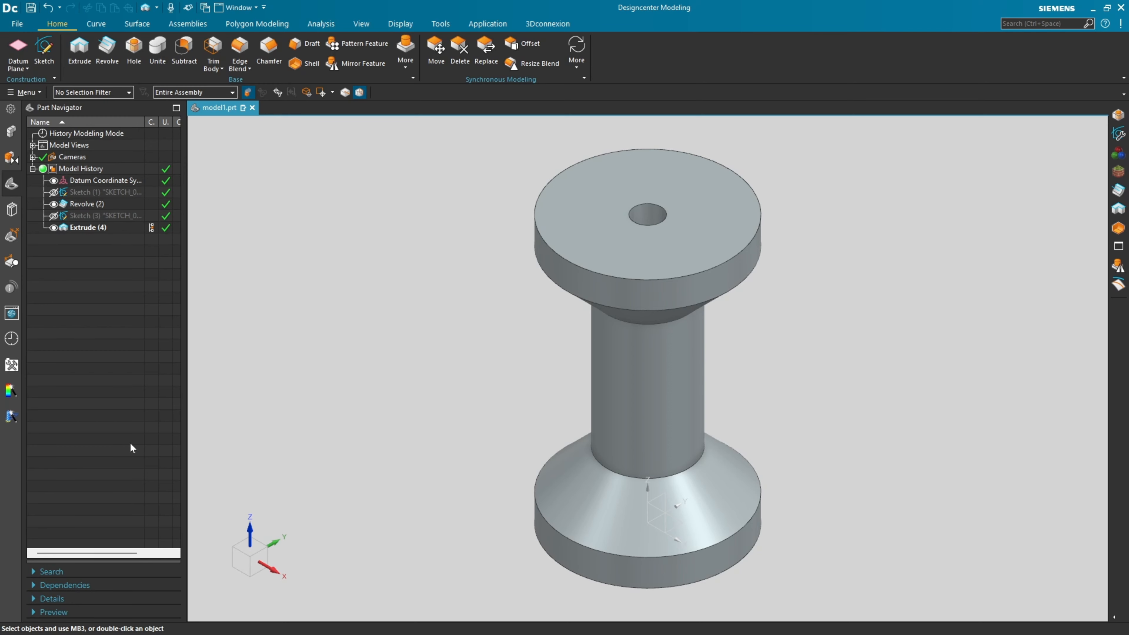
In Designcenter, create a new sketch on the Front principal plane.
click(44, 51)
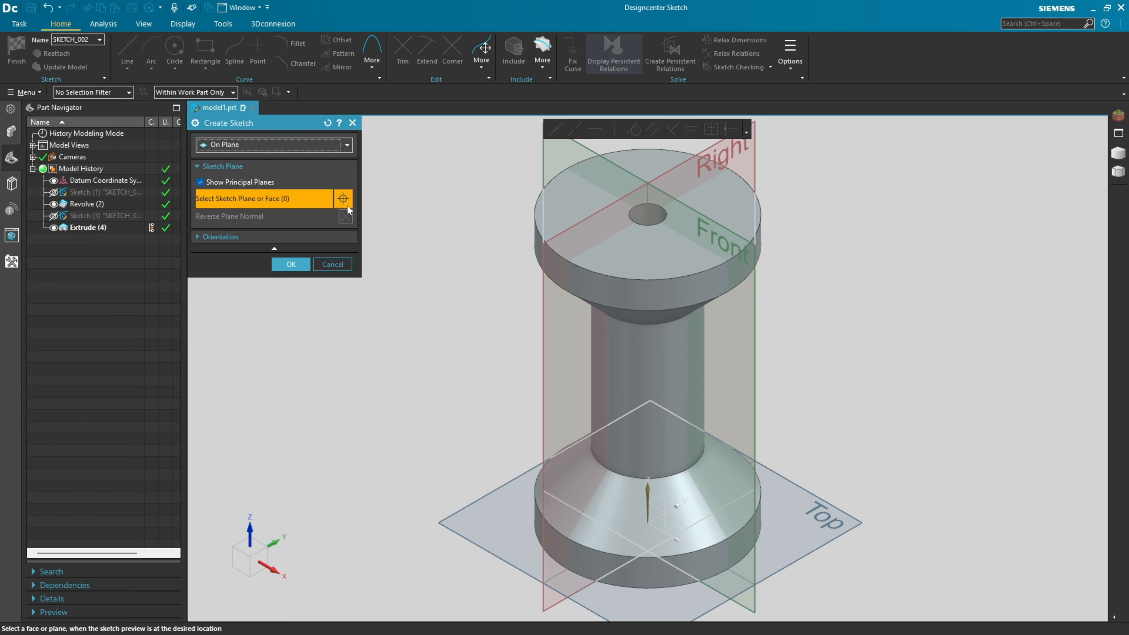
click(581, 150)
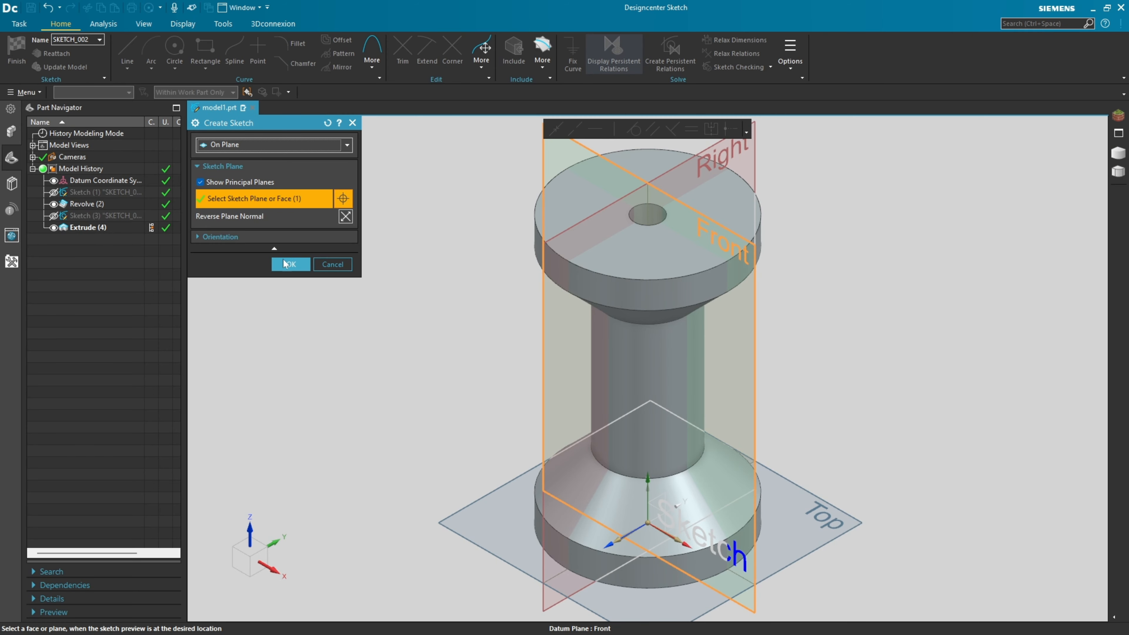
click(289, 264)
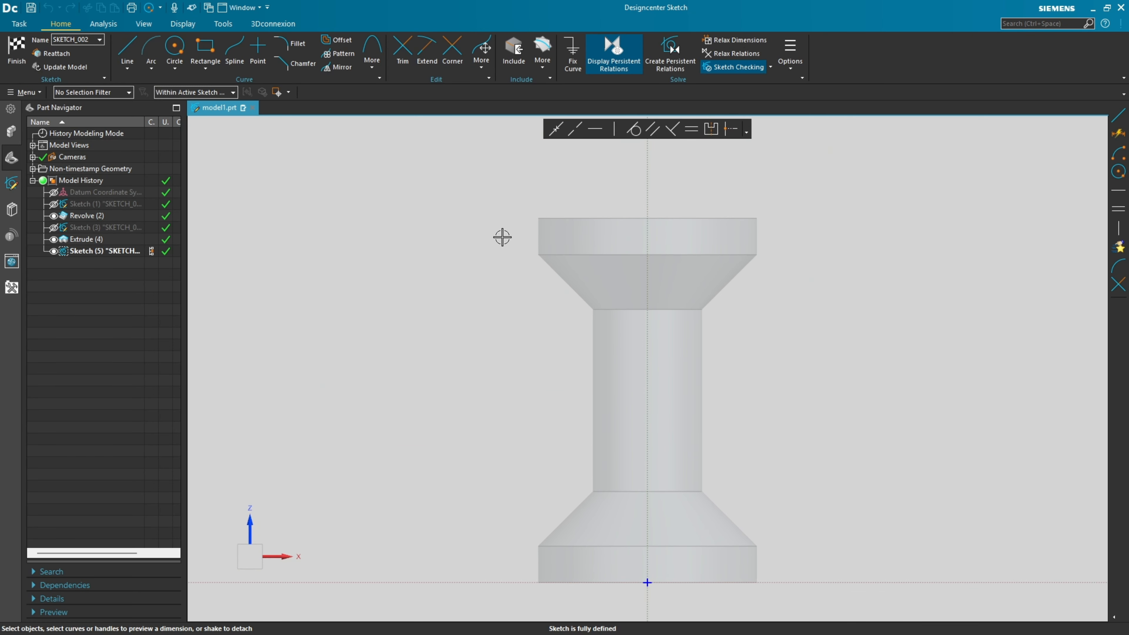
Draw a rectangle from its centre on the vertical axis at mid-height of the body, about 30 mm wide and 28 mm high.
click(205, 69)
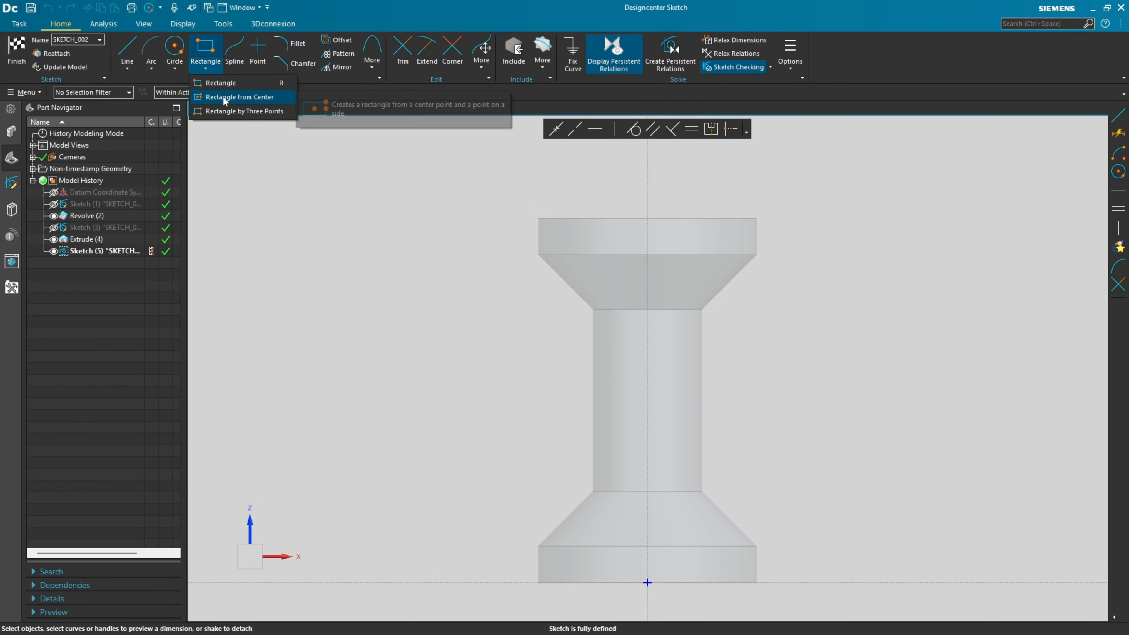
click(223, 100)
mouse_move(648, 396)
mouse_down()
mouse_move(680, 371)
mouse_move(641, 364)
mouse_up()
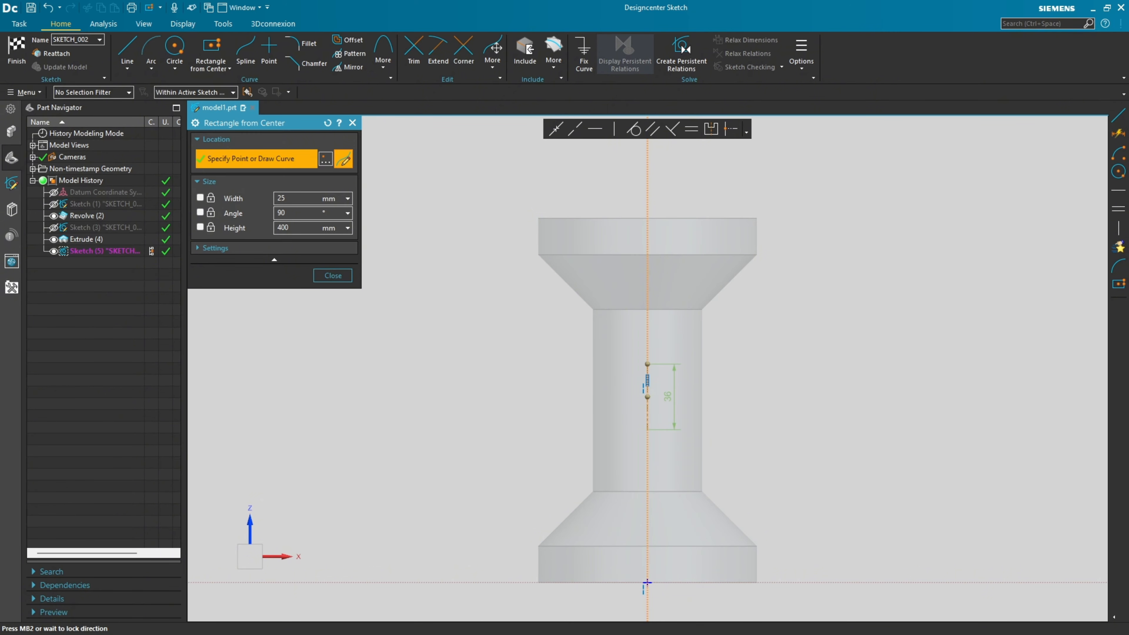
click(651, 371)
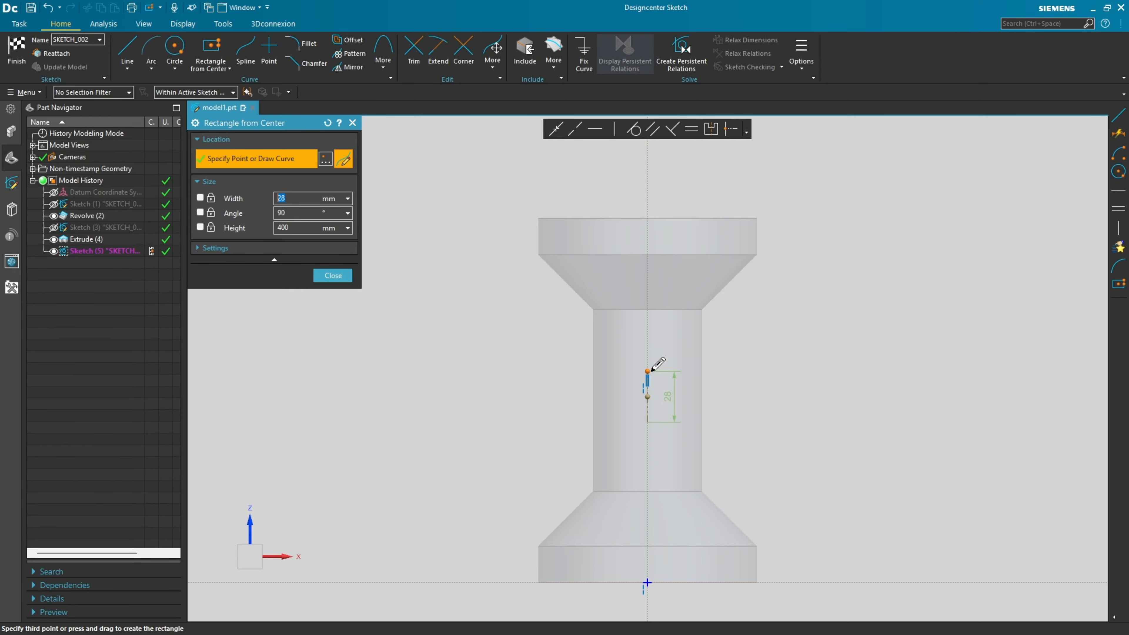
click(676, 373)
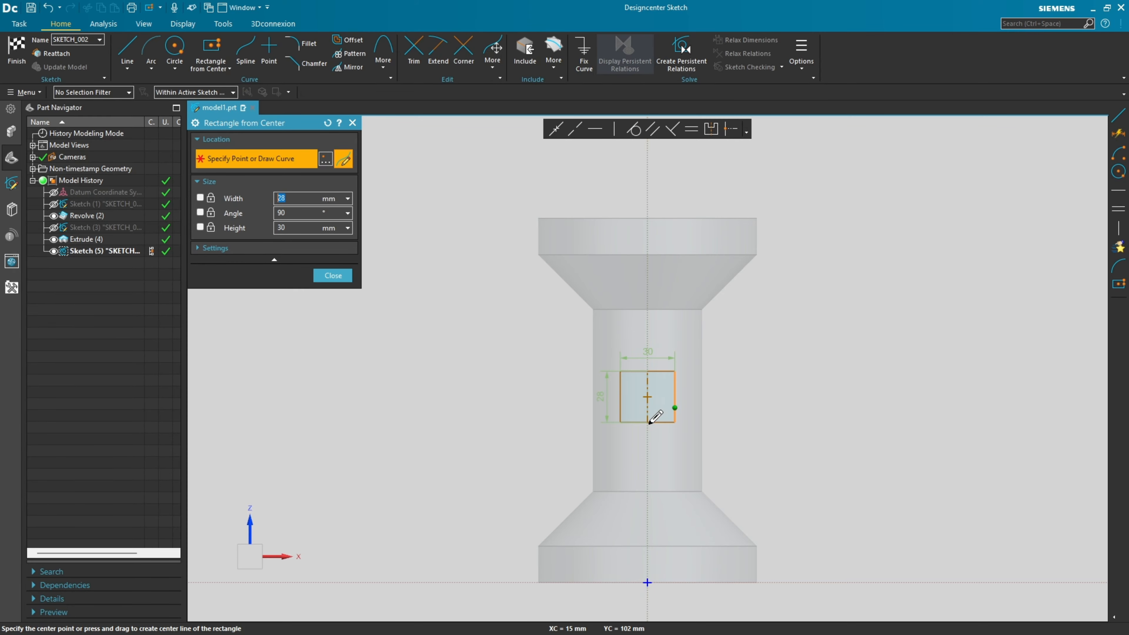
click(333, 275)
Dimension the rectangle 25 mm wide, scaling the entire sketch, and 25 mm high.
scroll(679, 381, down, 4)
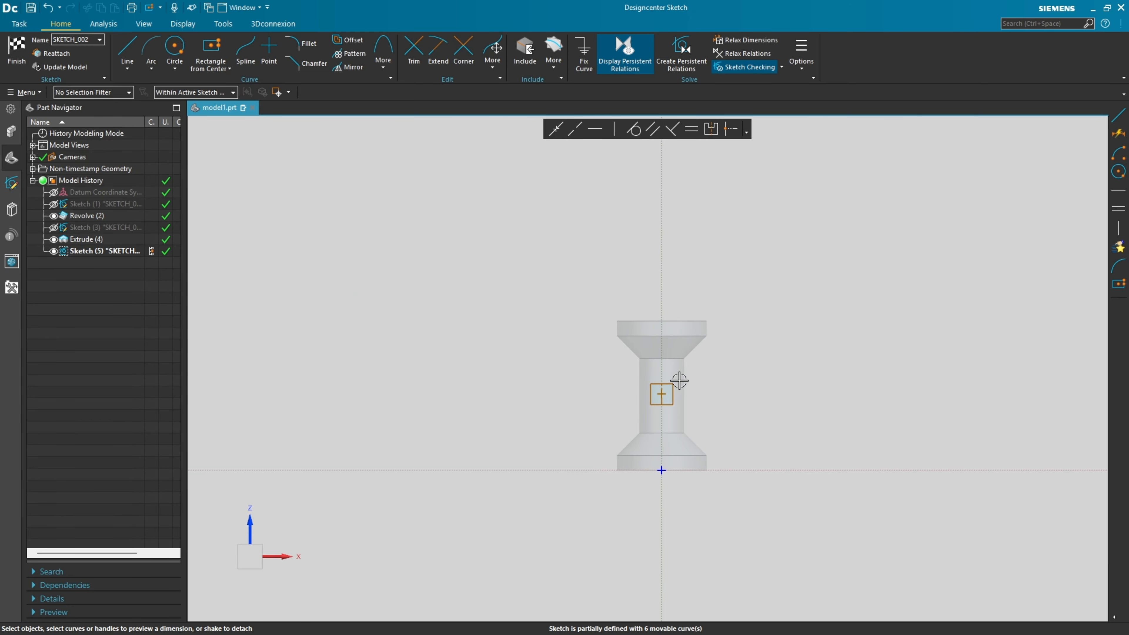
scroll(679, 381, up, 5)
click(649, 386)
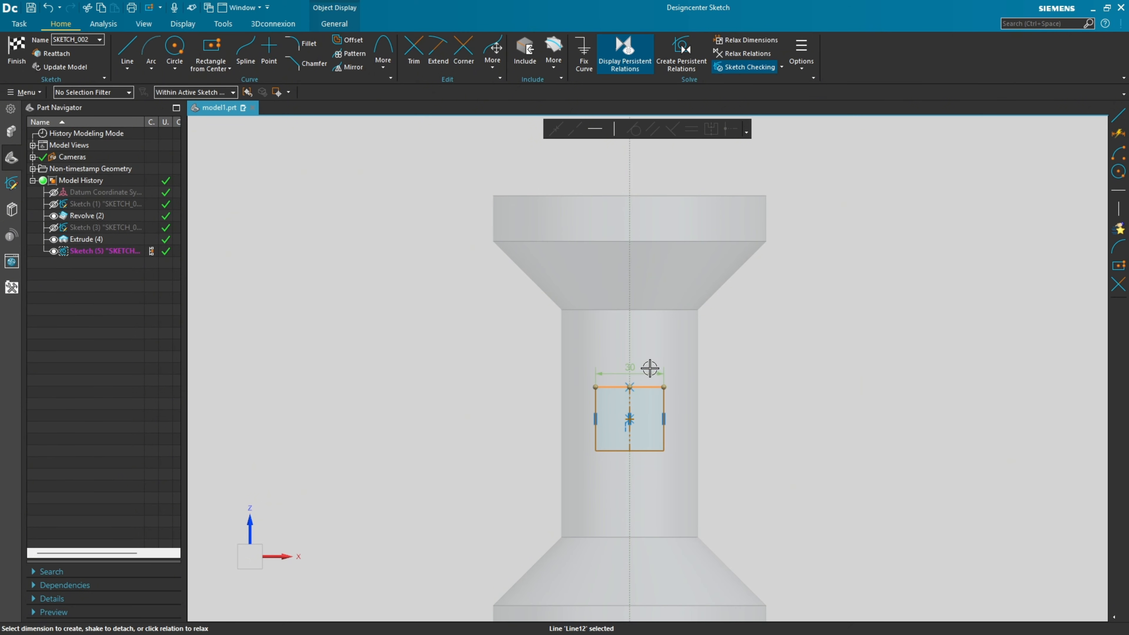
click(633, 366)
text(25)
key(Return)
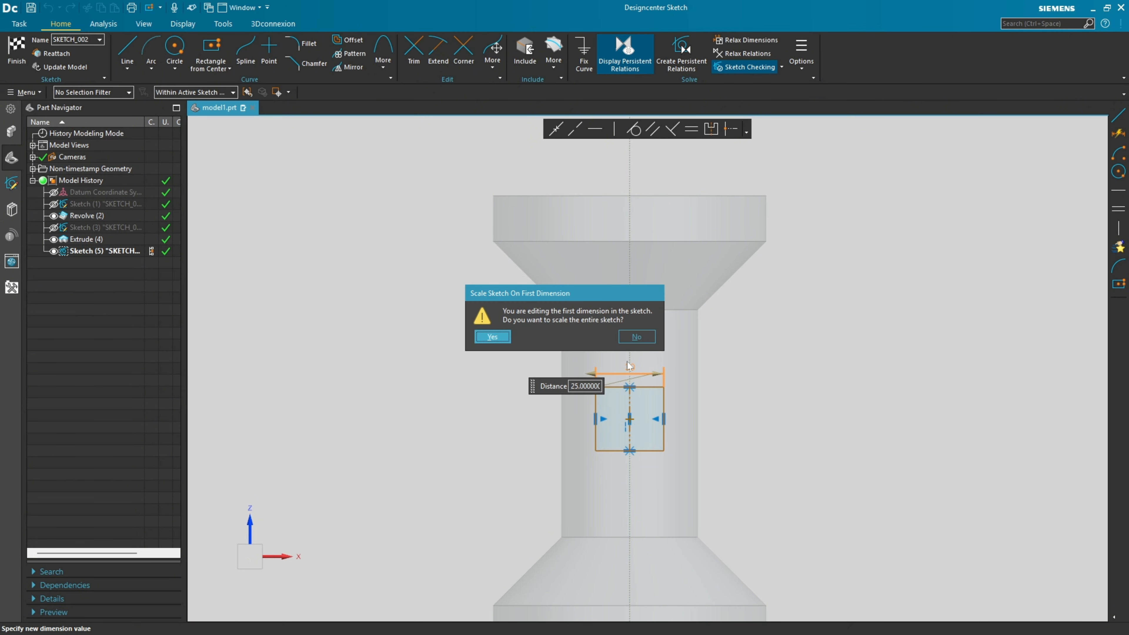
click(492, 339)
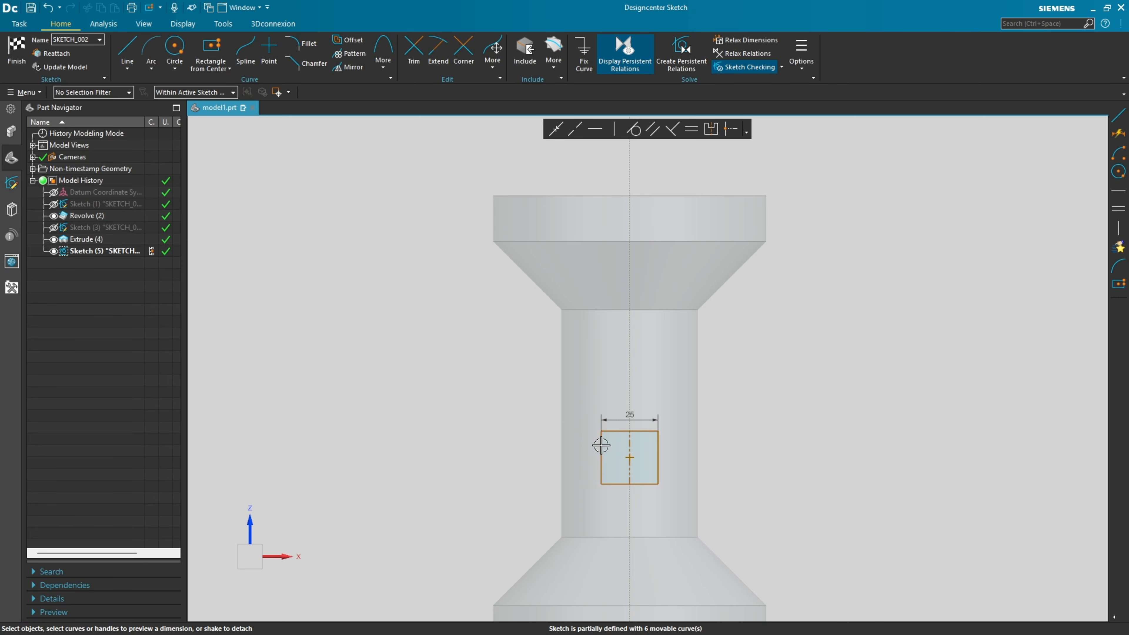
click(600, 447)
click(586, 455)
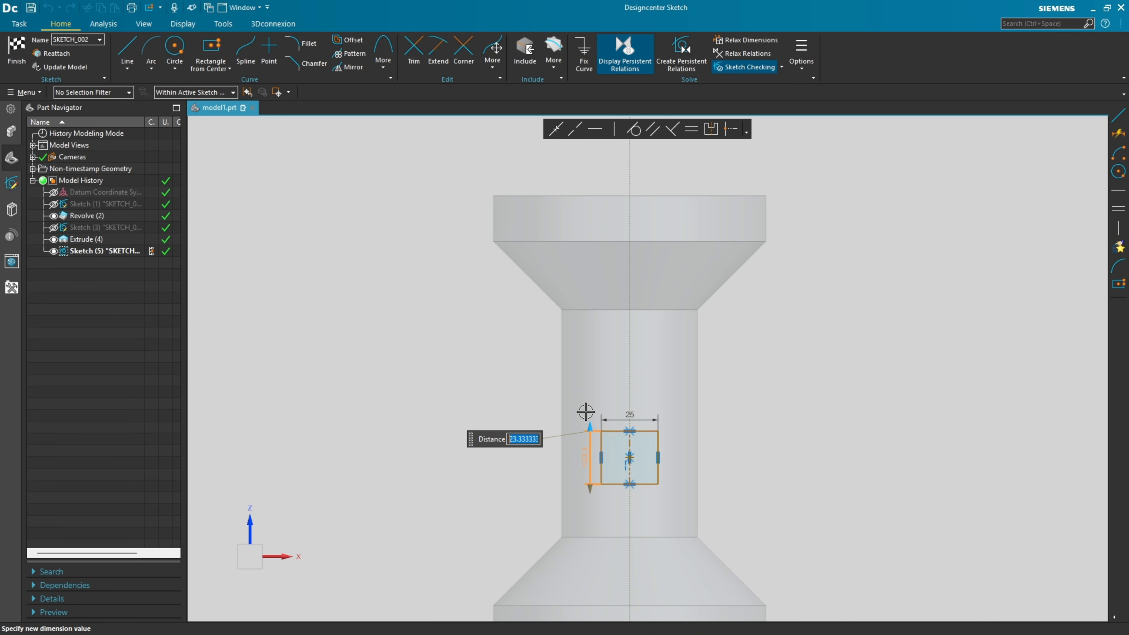
key(Return)
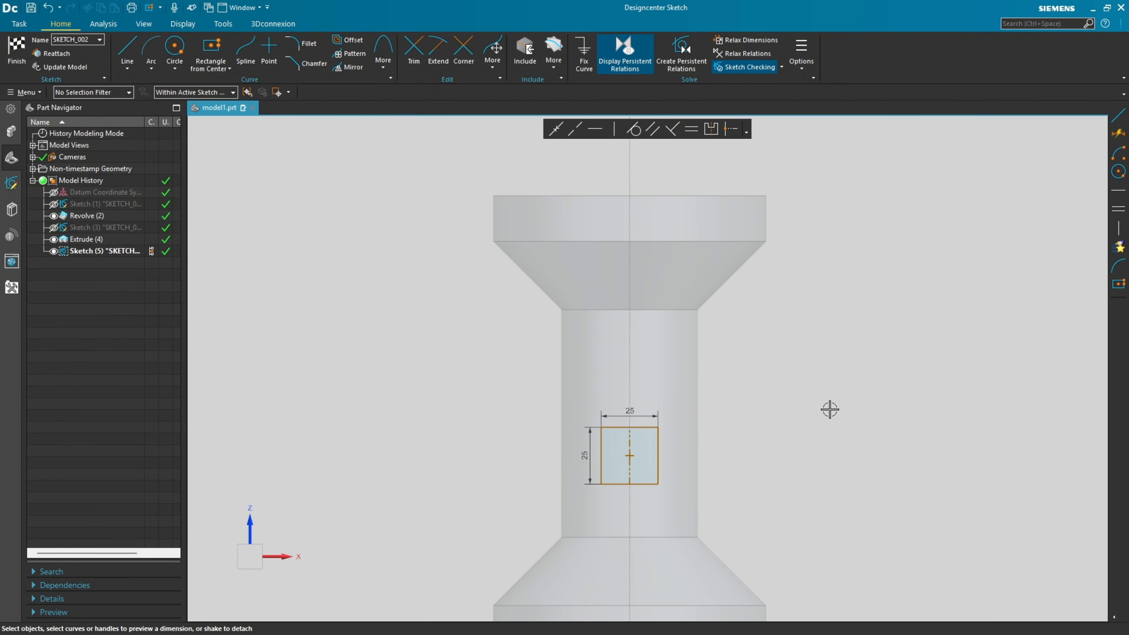
Dimension the rectangle's centre 100 mm above the sketch origin, place that dimension beside the body, and finish the sketch.
click(631, 457)
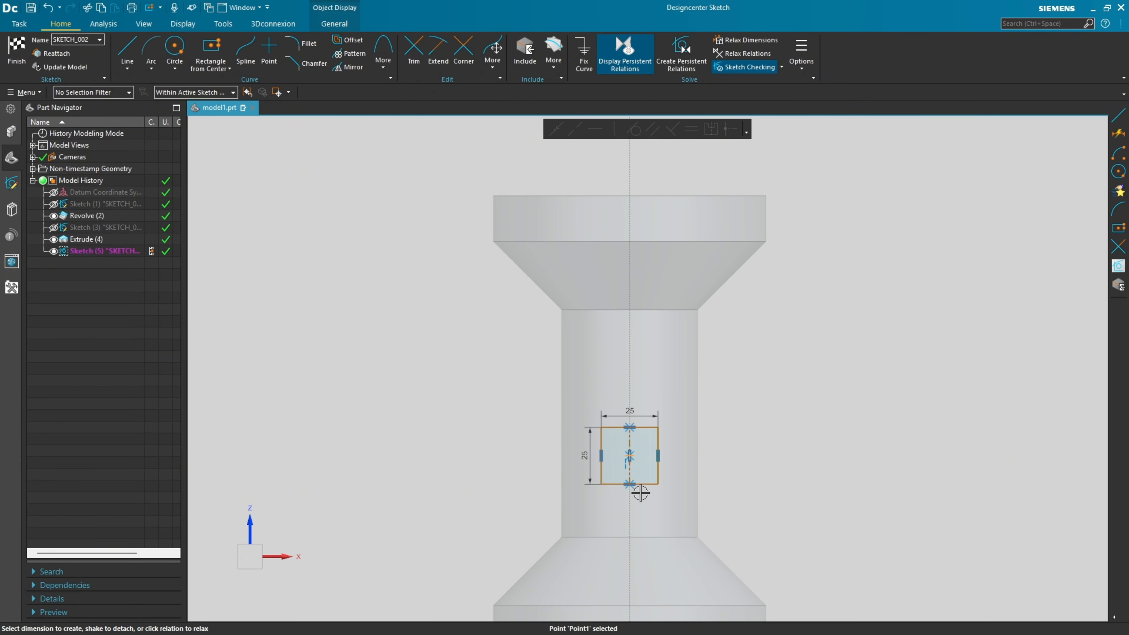
scroll(634, 460, down, 3)
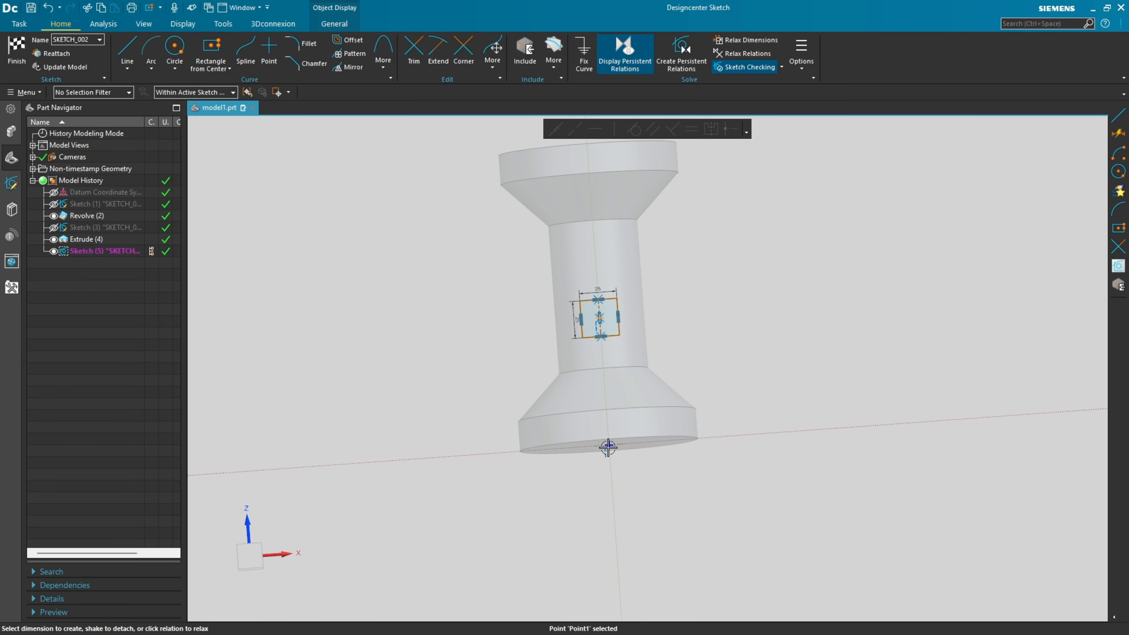
click(610, 445)
click(610, 444)
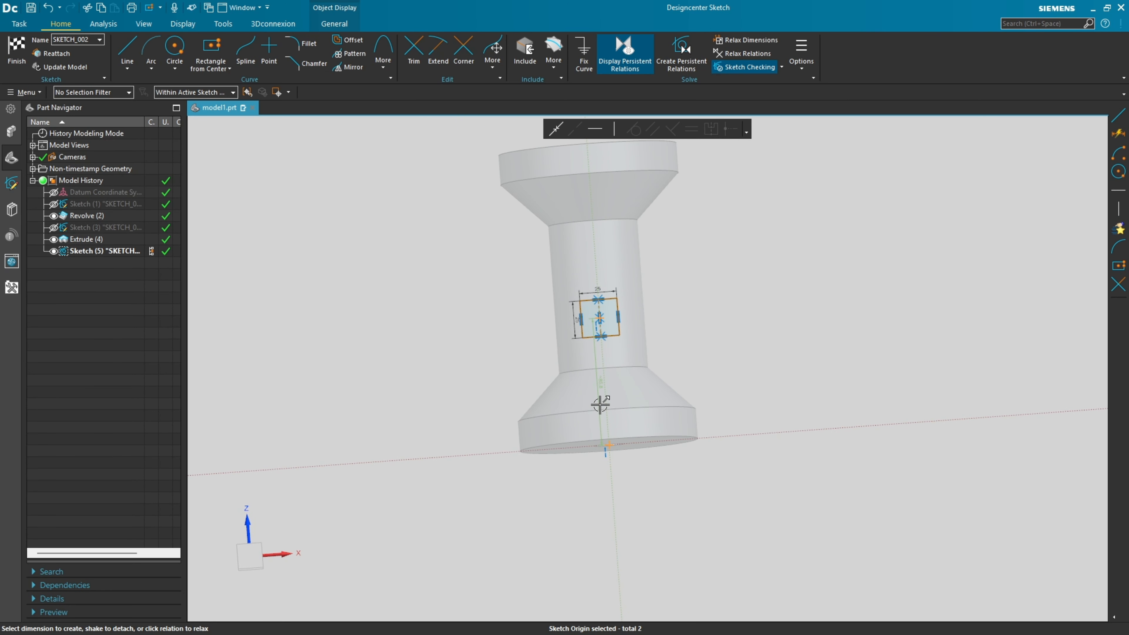
click(599, 383)
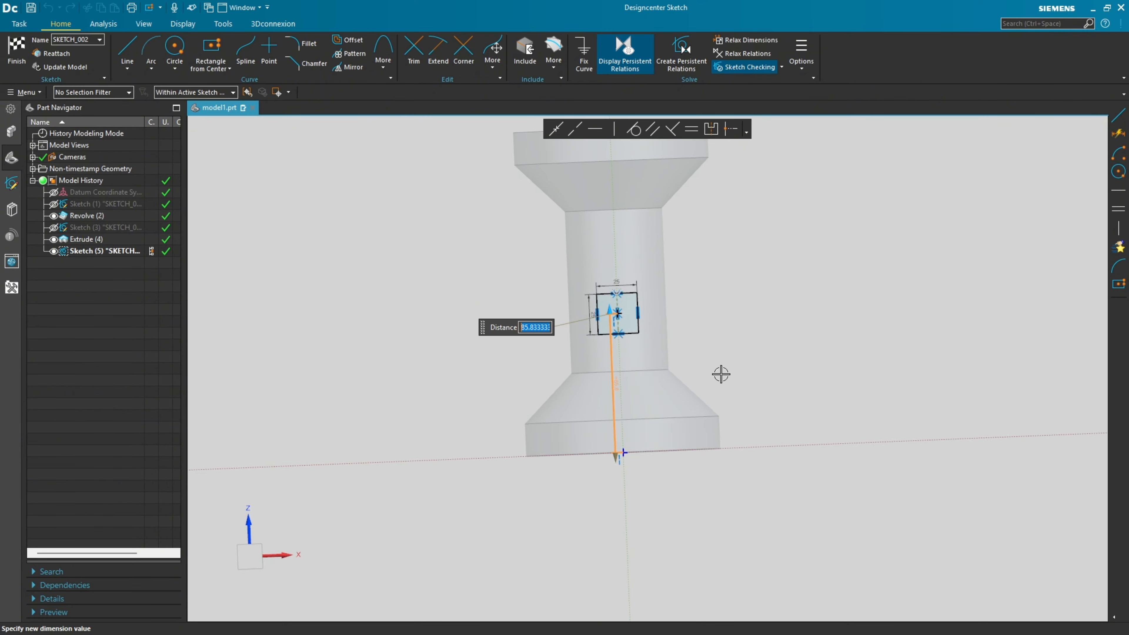
text(100)
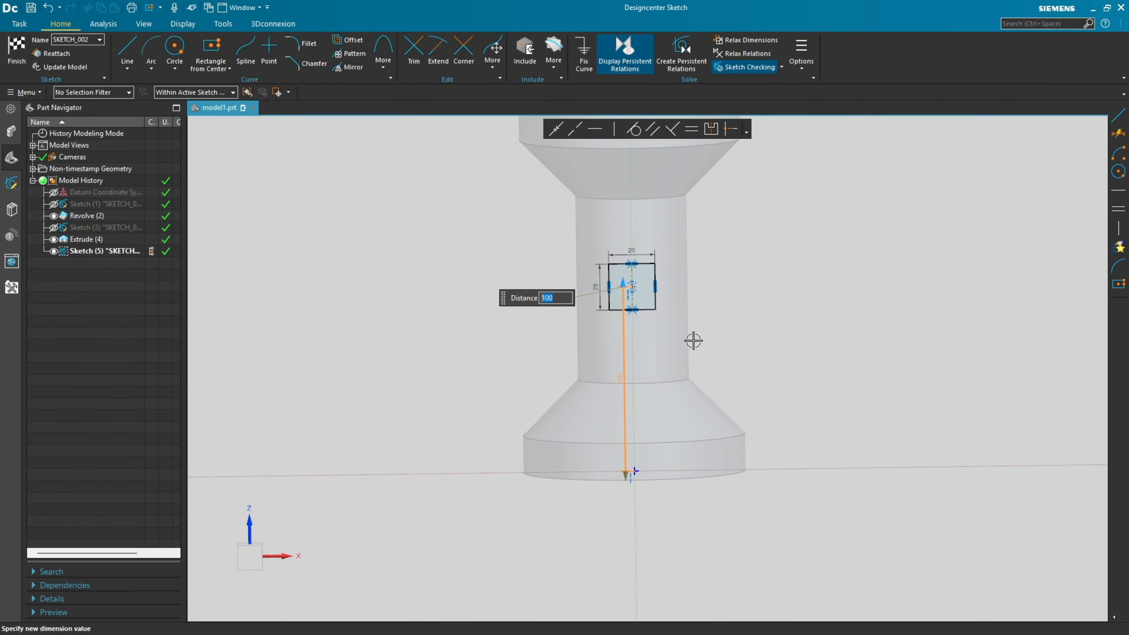
key(Return)
drag(623, 378, 505, 379)
click(804, 296)
key(ctrl+f)
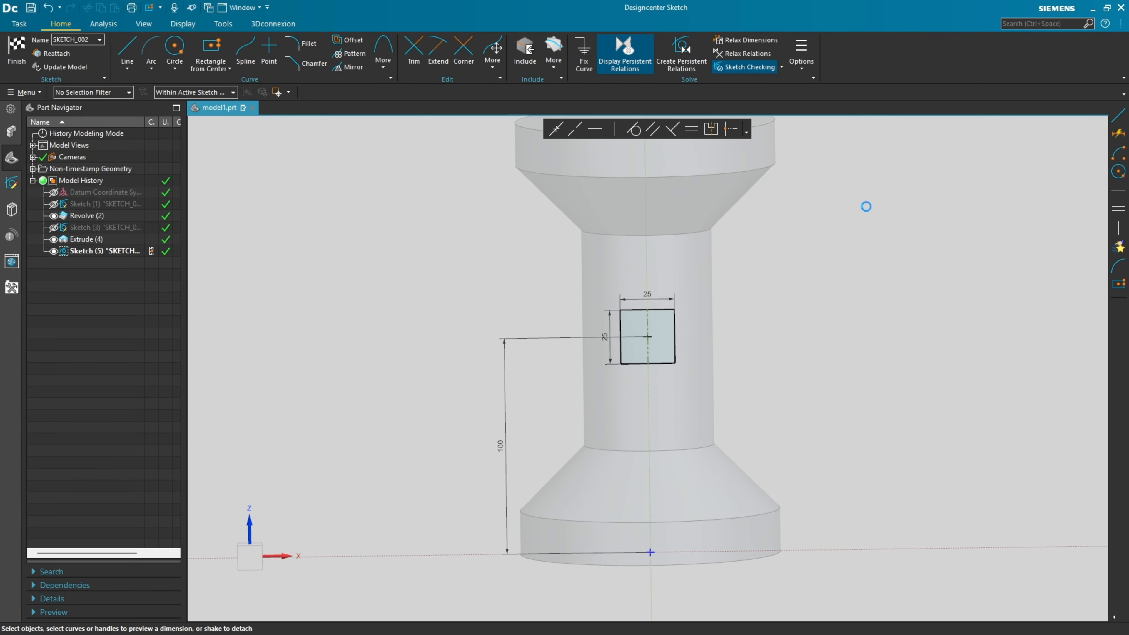
click(17, 51)
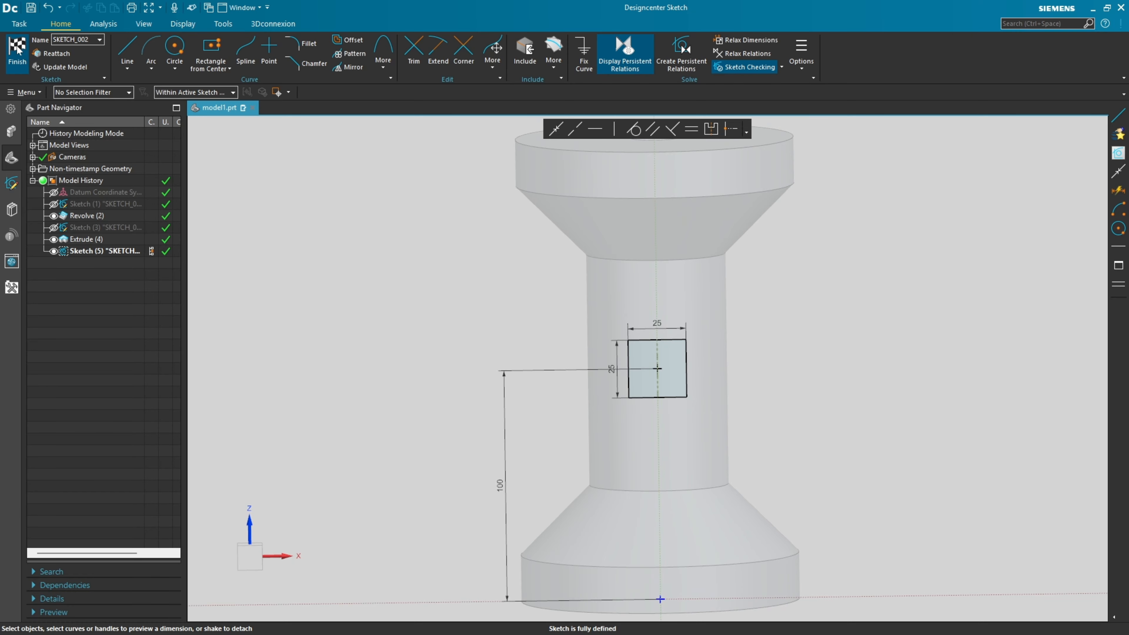
Extrude the 25 mm square as a Subtract cut with a Symmetric Value width of 100 mm, and hide its sketch.
click(79, 49)
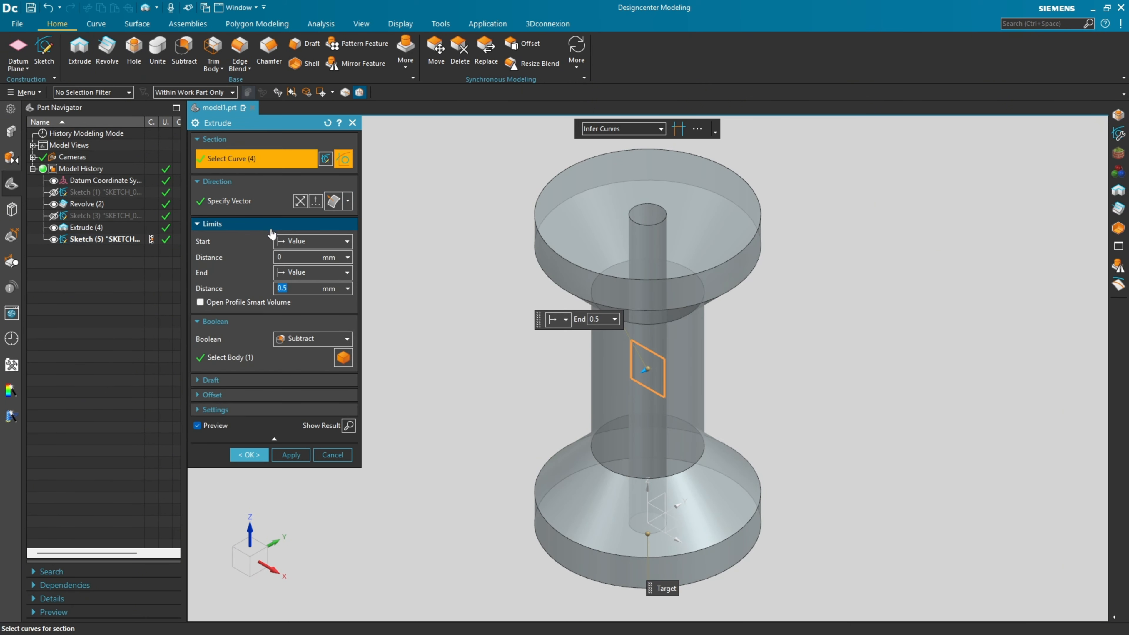
click(324, 238)
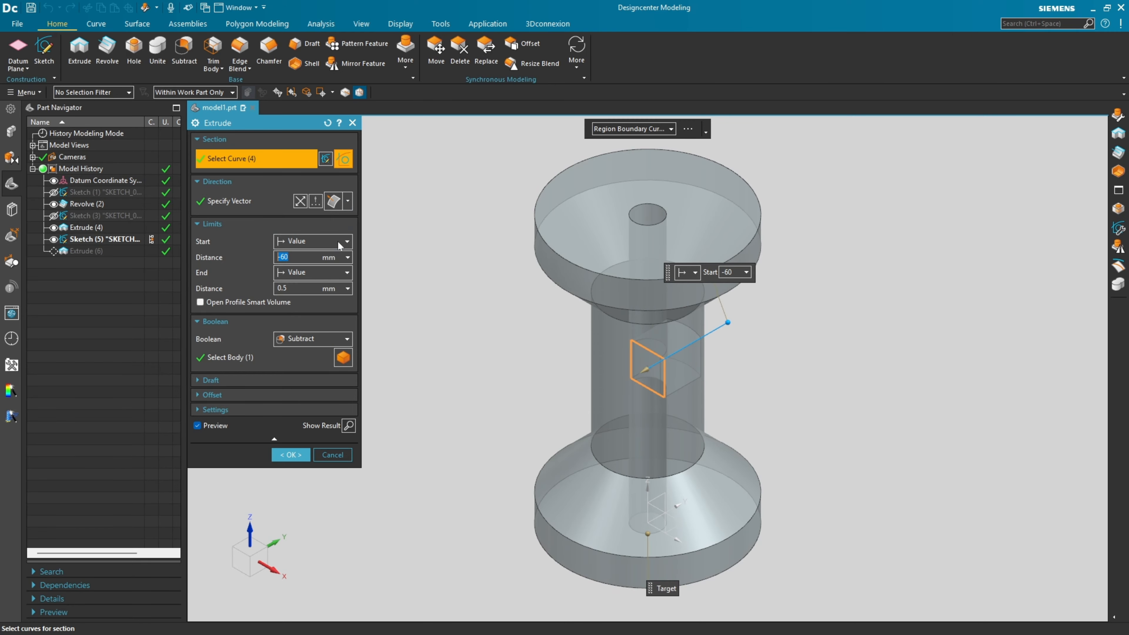
click(340, 243)
click(310, 267)
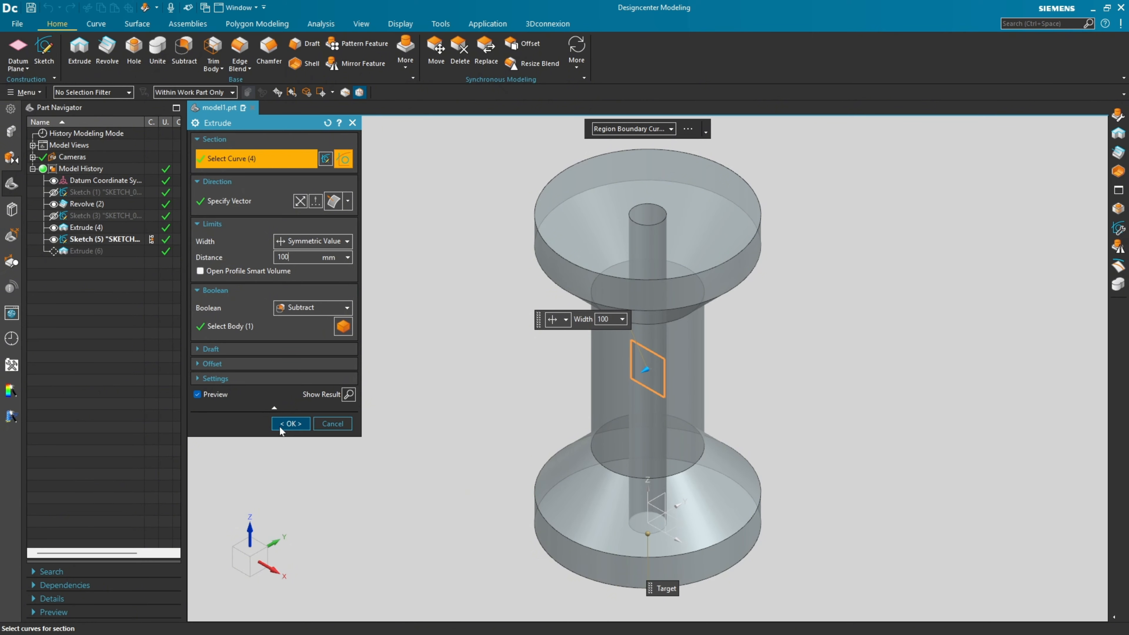
click(407, 381)
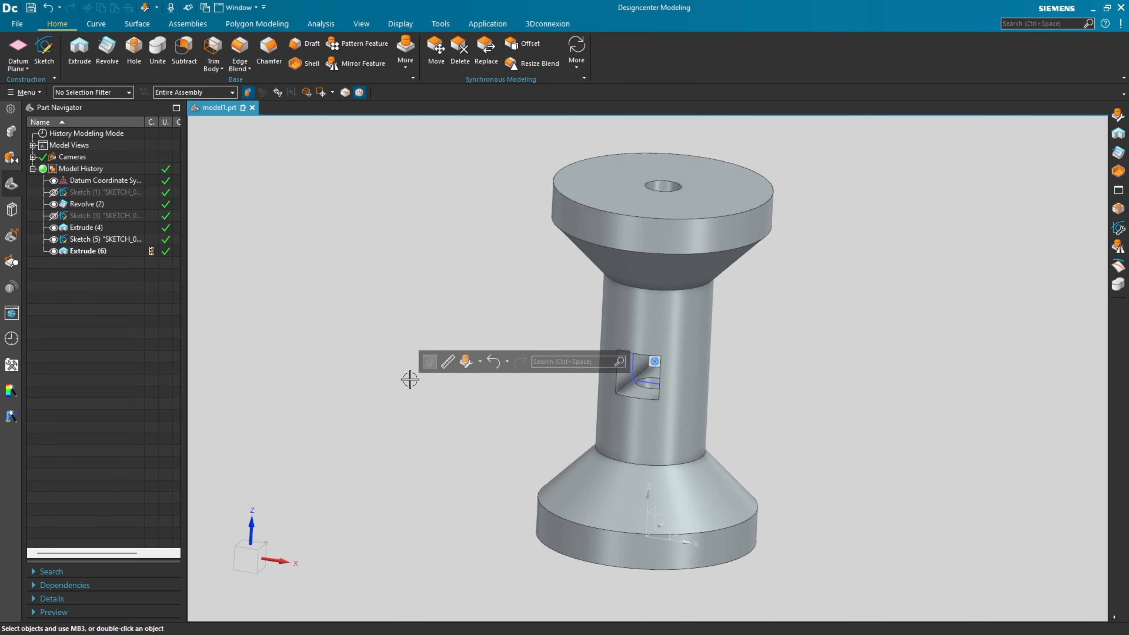
click(54, 240)
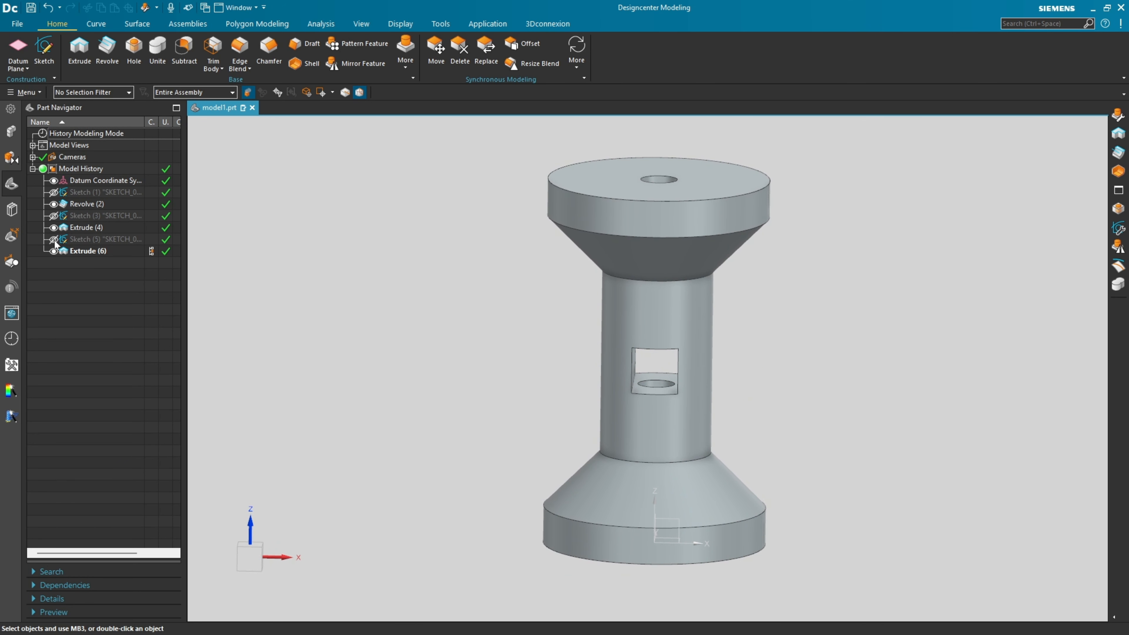
click(344, 293)
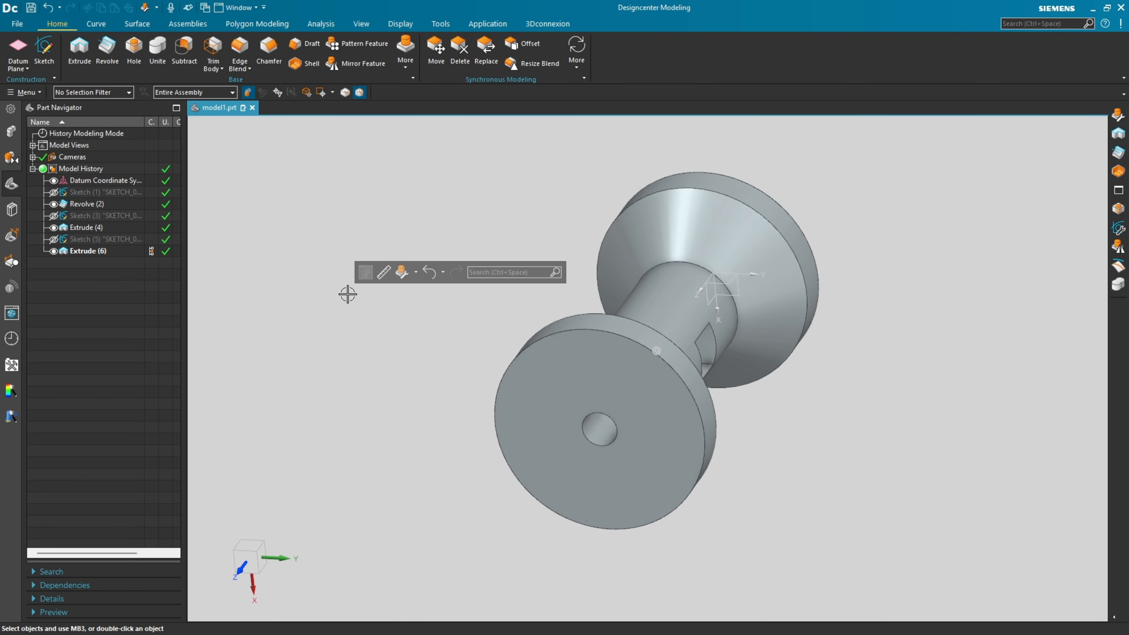